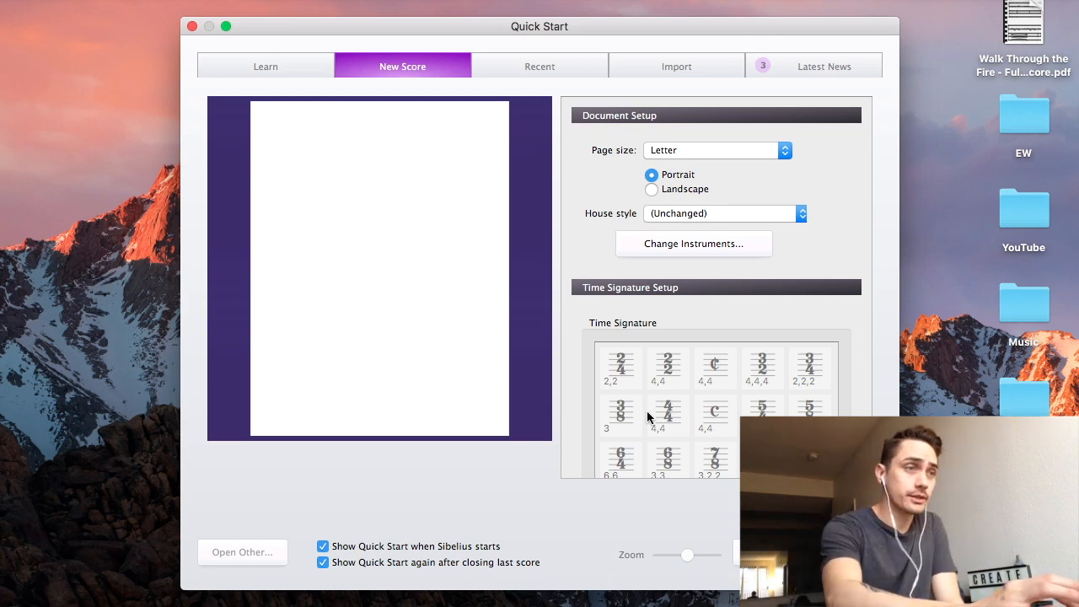
# Set up the new score with a piano and the E major key signature
pyautogui.click(657, 244)
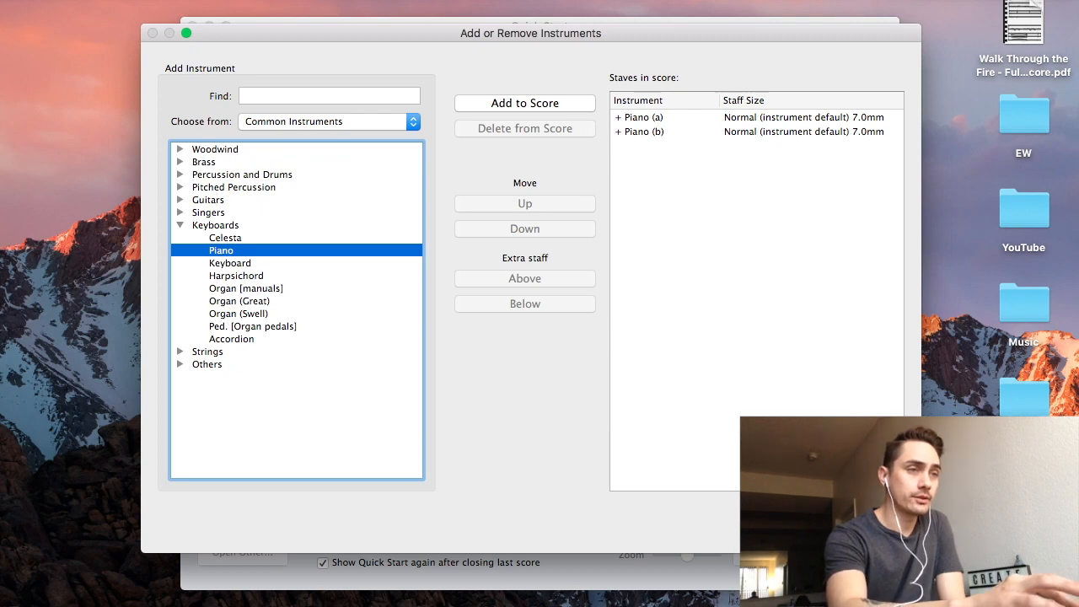
pyautogui.click(870, 529)
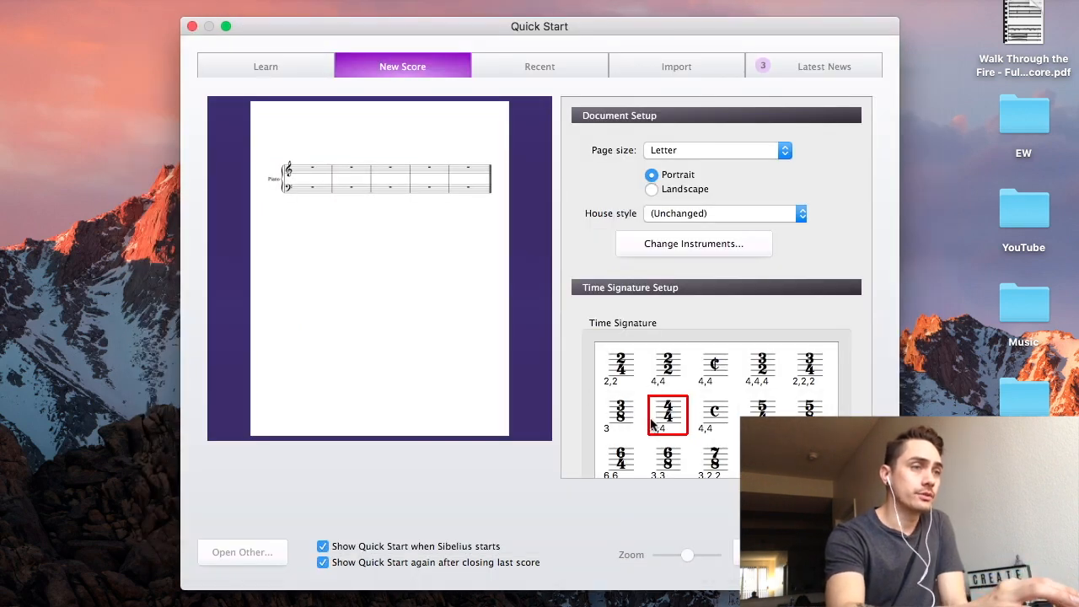
pyautogui.scroll(-5, 844, 366)
pyautogui.scroll(-5, 847, 366)
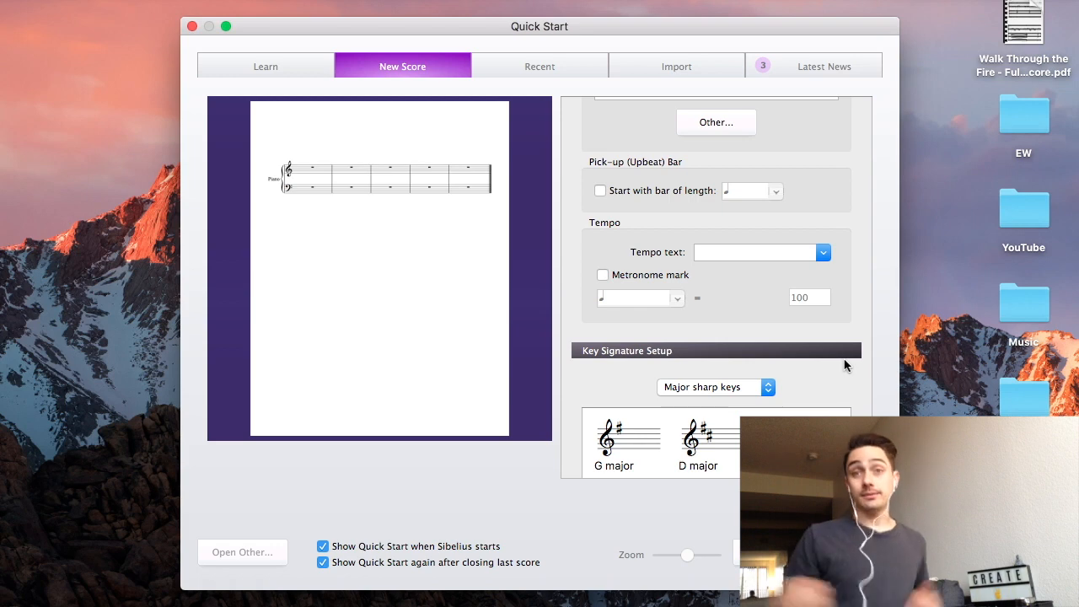
pyautogui.scroll(-5, 846, 365)
pyautogui.scroll(-2, 846, 365)
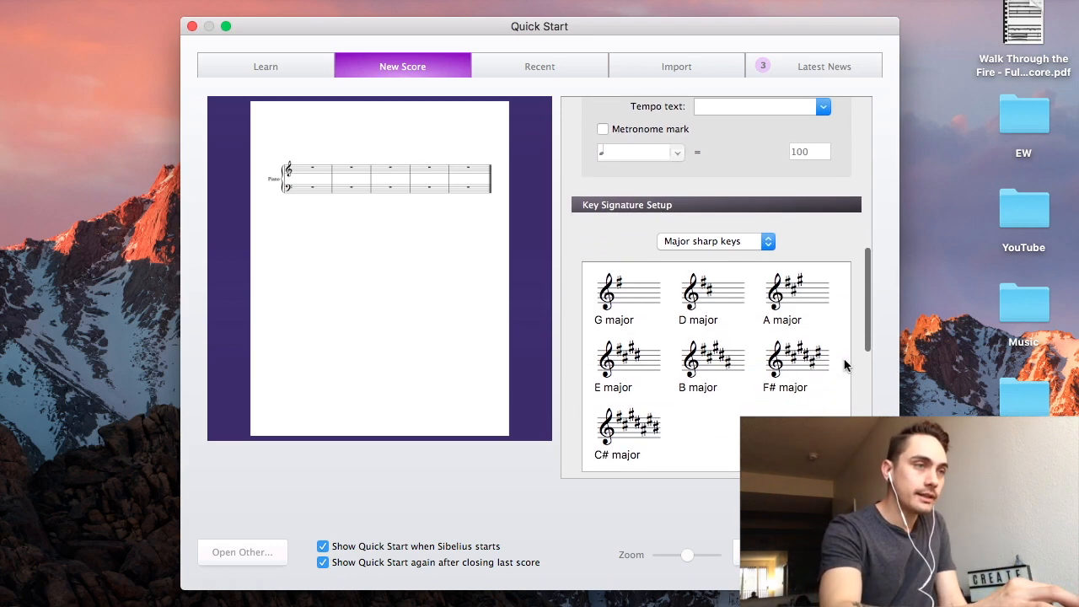
pyautogui.click(644, 358)
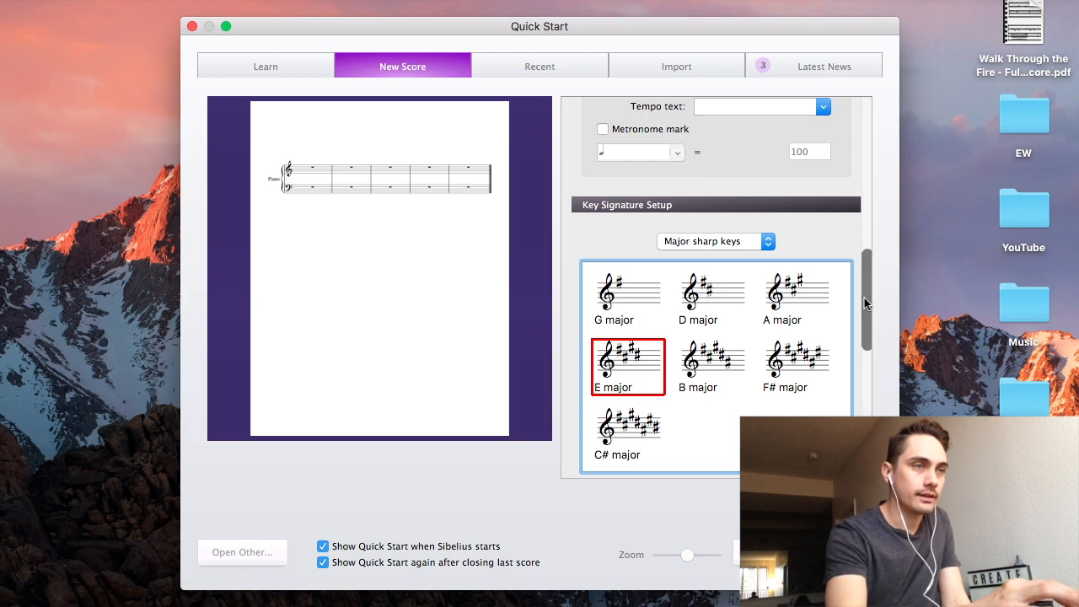
# Title the score "Composition Exercise #1" and enter the composer's full name
pyautogui.scroll(-10, 848, 316)
pyautogui.click(795, 292)
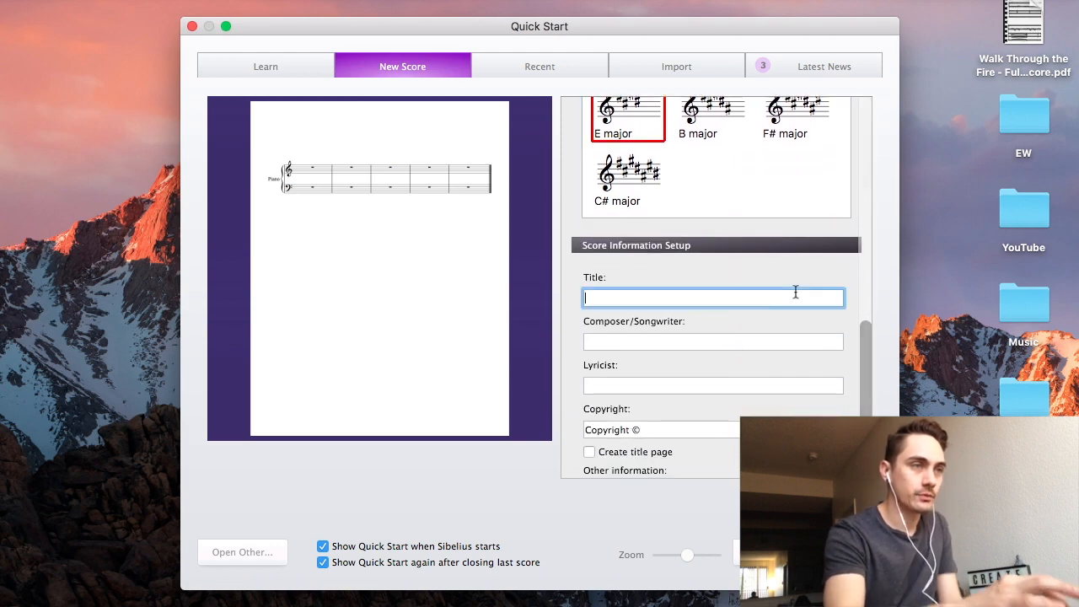
pyautogui.write('o')
pyautogui.press('BackSpace')
pyautogui.write('Composition Exercie')
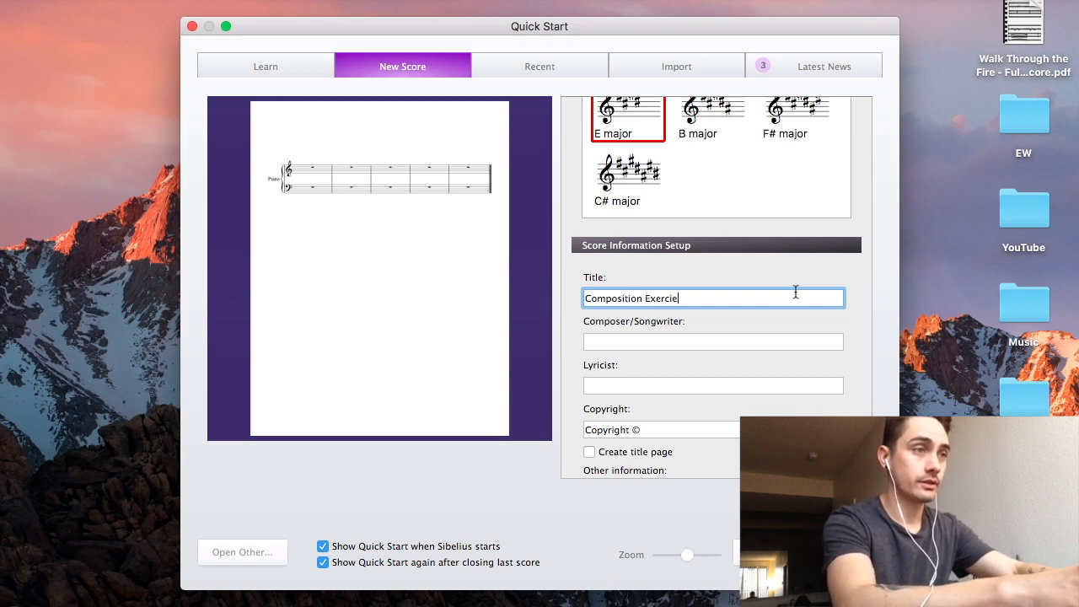
pyautogui.press('BackSpace')
pyautogui.write('se')
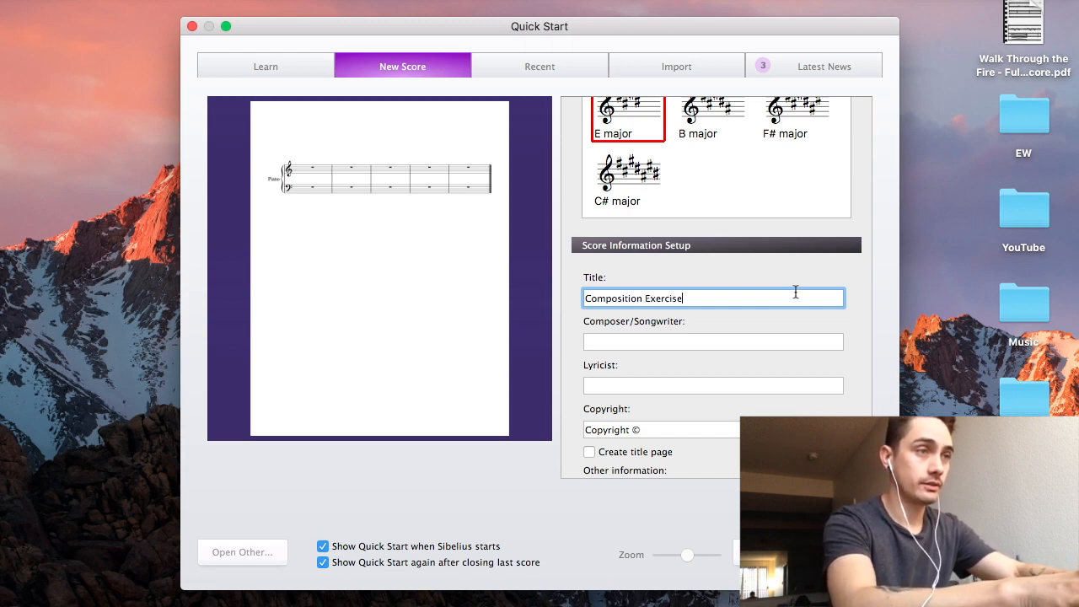
pyautogui.write(' #1')
pyautogui.click(769, 339)
pyautogui.write('James Mares')
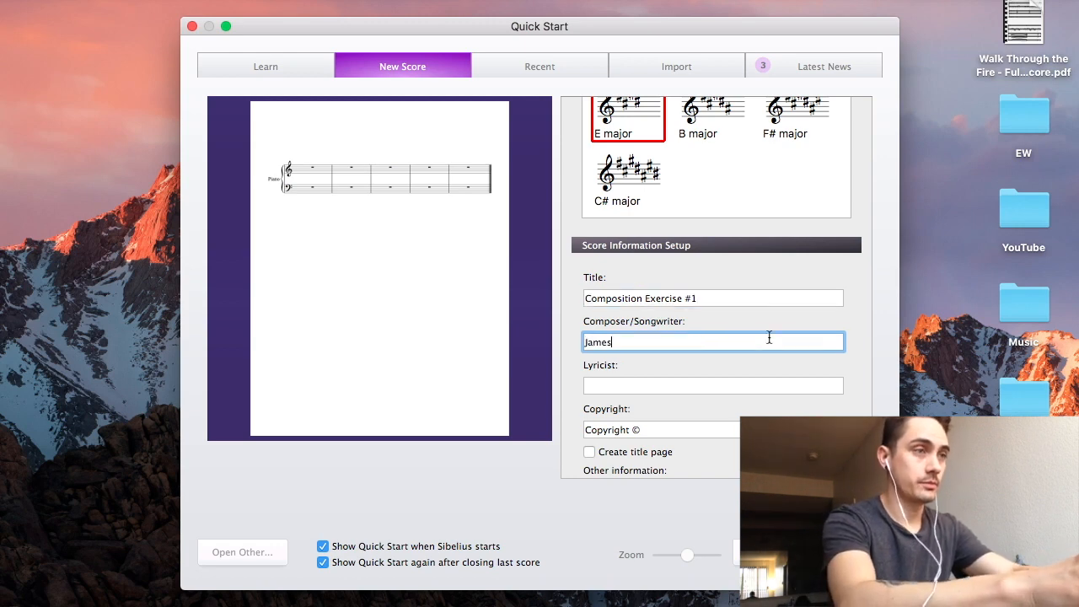
# Enter "Simple Melody, 4/4, E major" as the lyricist text
pyautogui.click(722, 385)
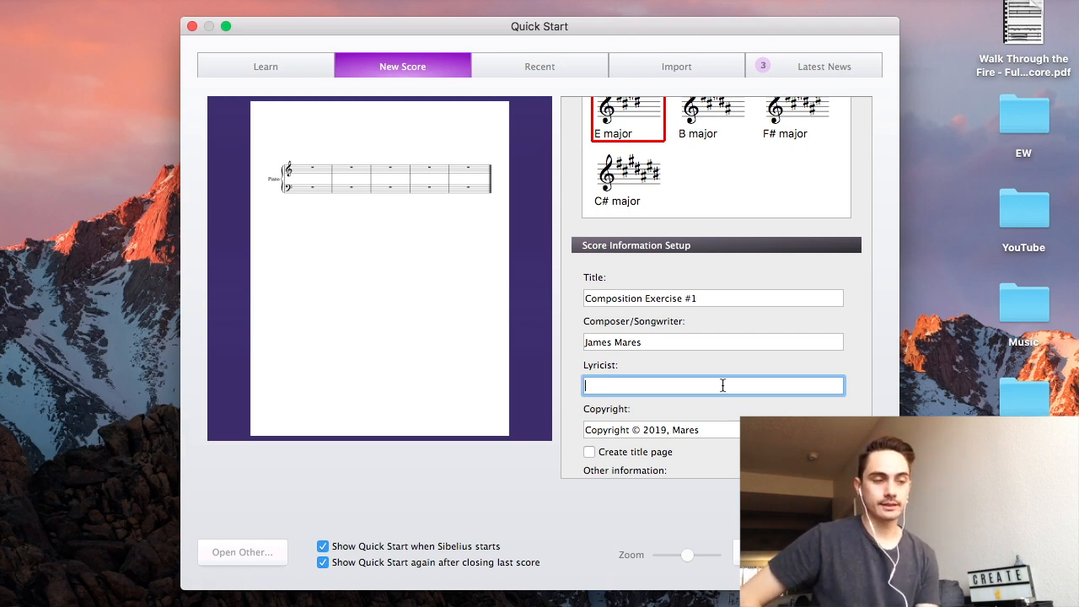
pyautogui.write('Melody,')
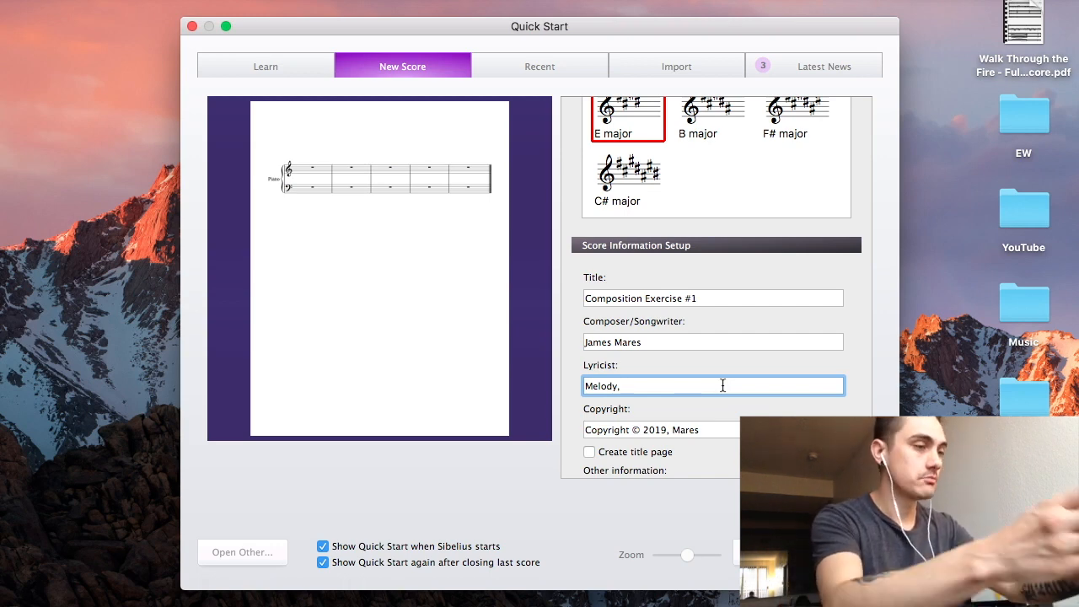
pyautogui.press('Escape')
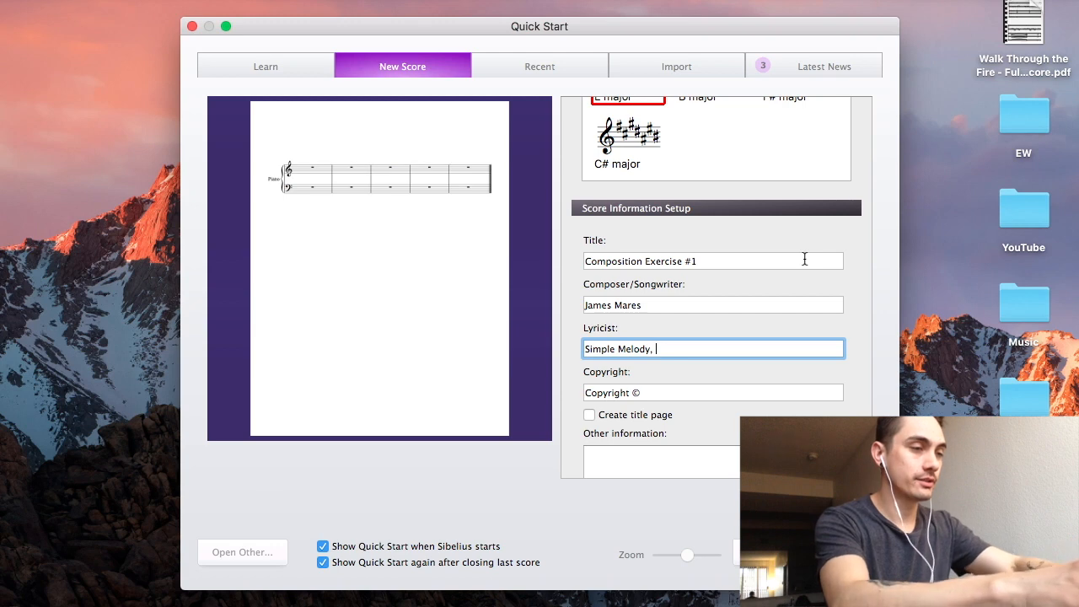
pyautogui.write('4/4, ')
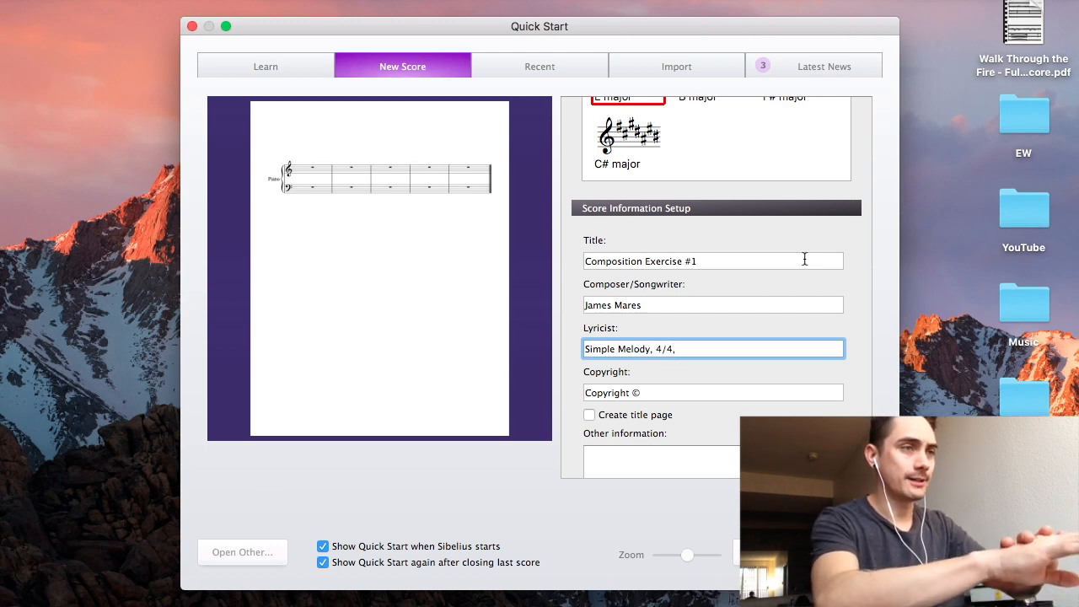
pyautogui.write('E major,')
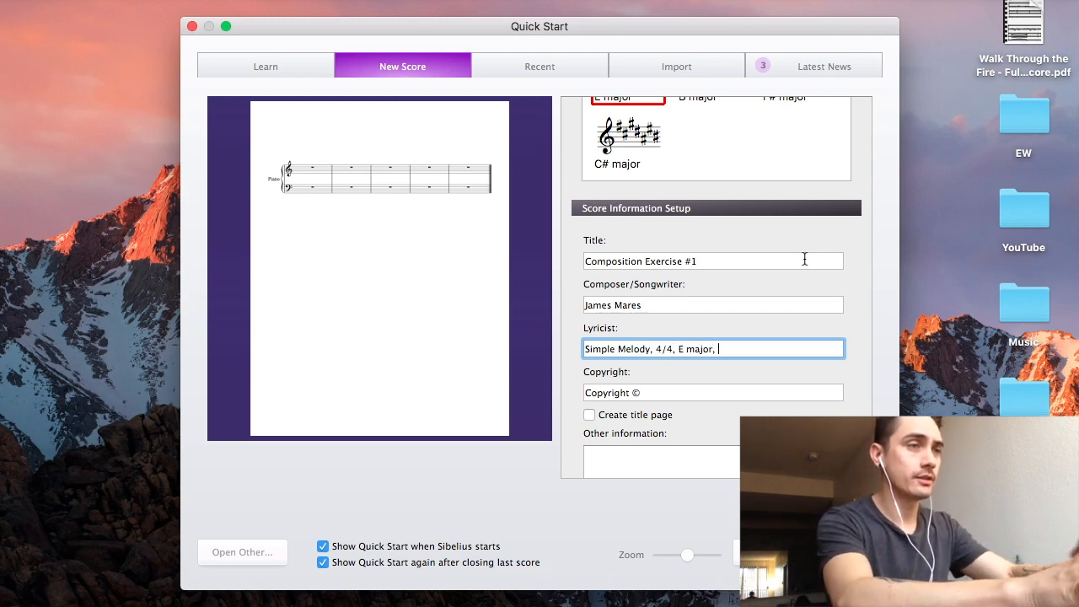
pyautogui.press('BackSpace')
pyautogui.press('BackSpace')
# Complete the copyright line with 2019 and the composer's surname, and create the score
pyautogui.click(749, 389)
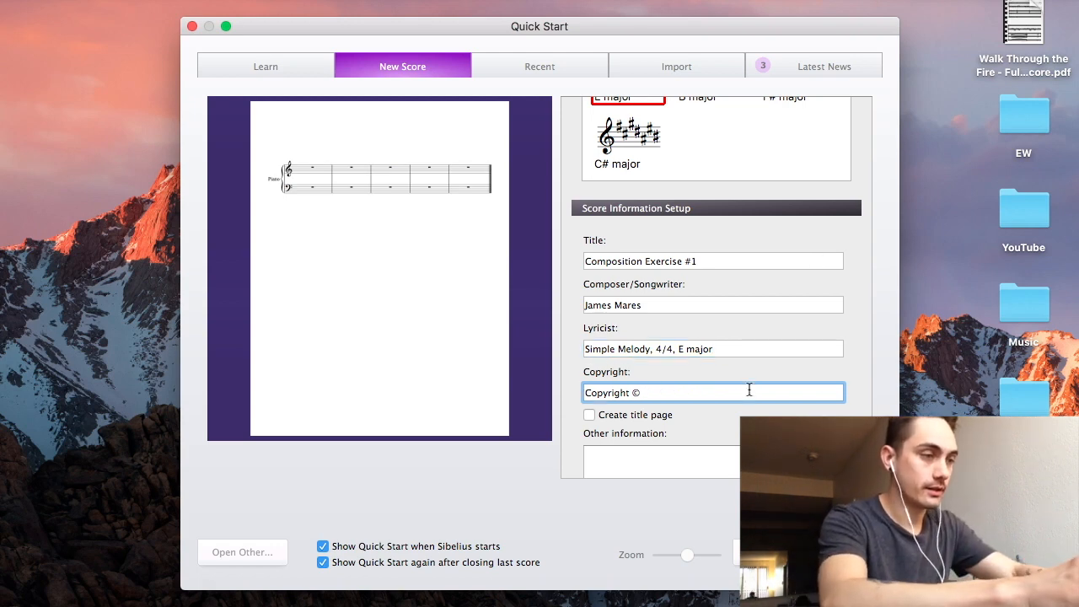
pyautogui.write('2019, Mares')
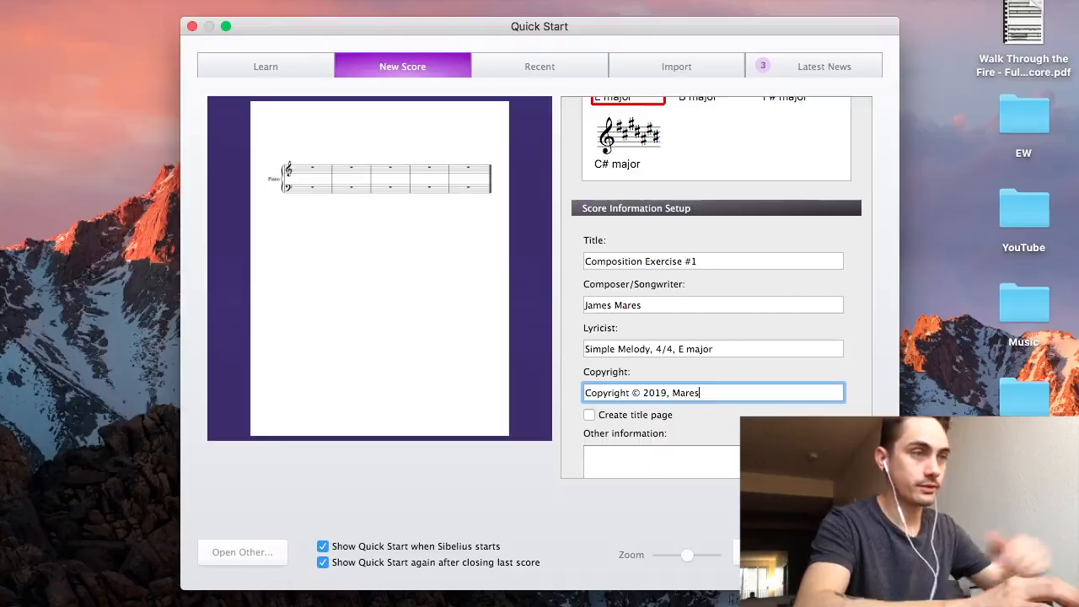
pyautogui.press('Return')
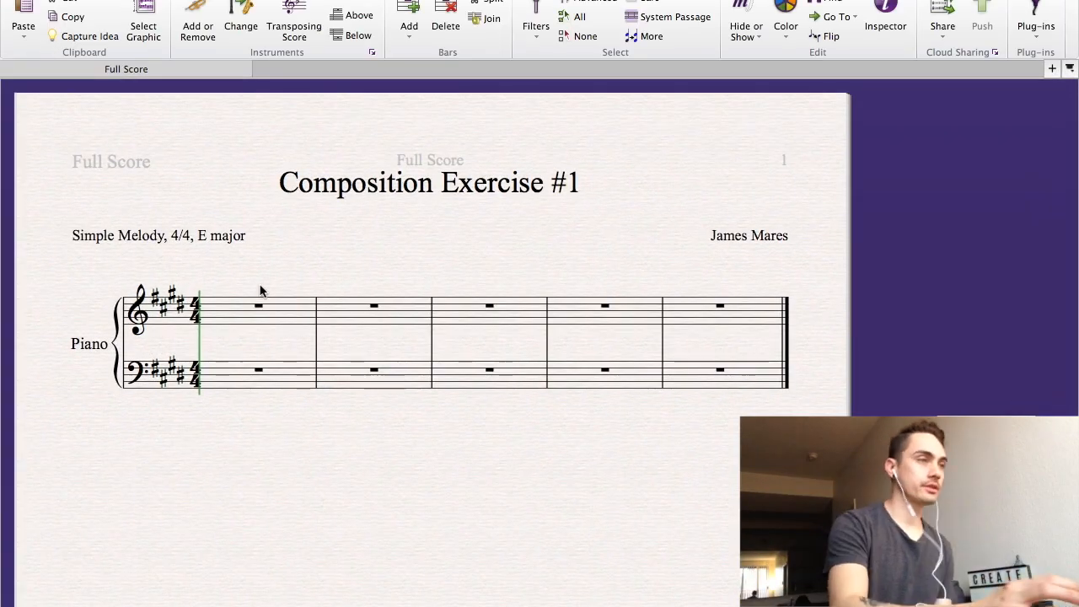
# Add multiple empty bars after the fifth bar of the piano score
pyautogui.click(758, 319)
pyautogui.click(409, 28)
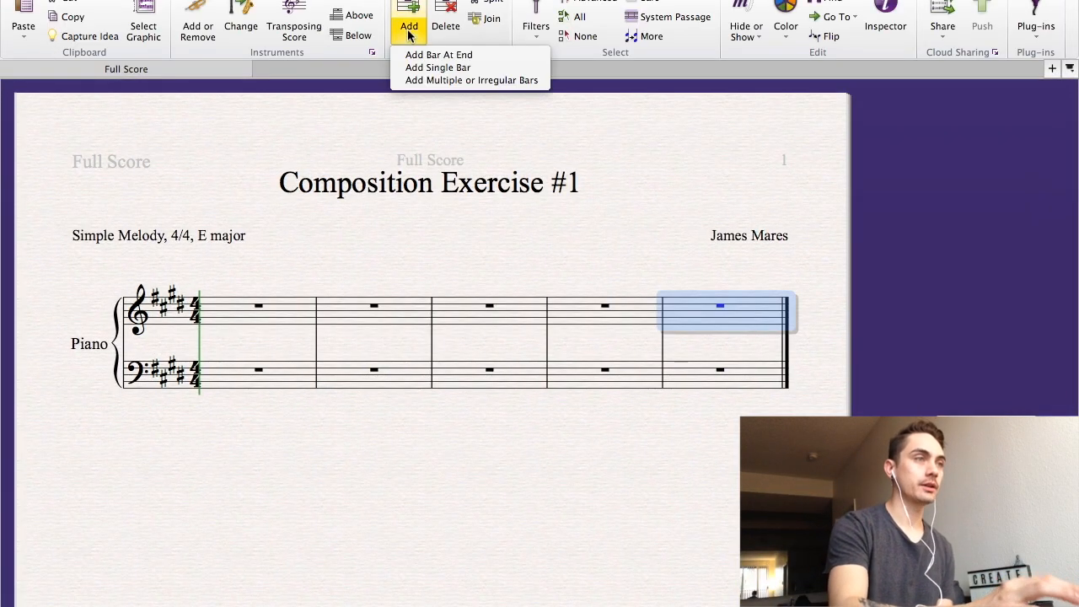
pyautogui.click(459, 81)
pyautogui.write('00')
pyautogui.press('Return')
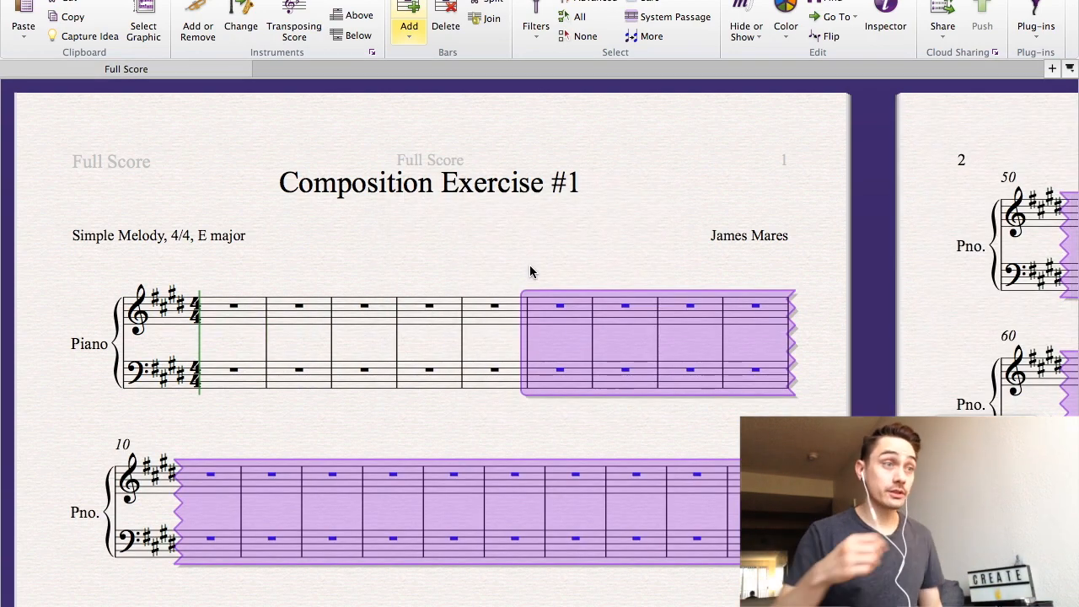
pyautogui.click(509, 420)
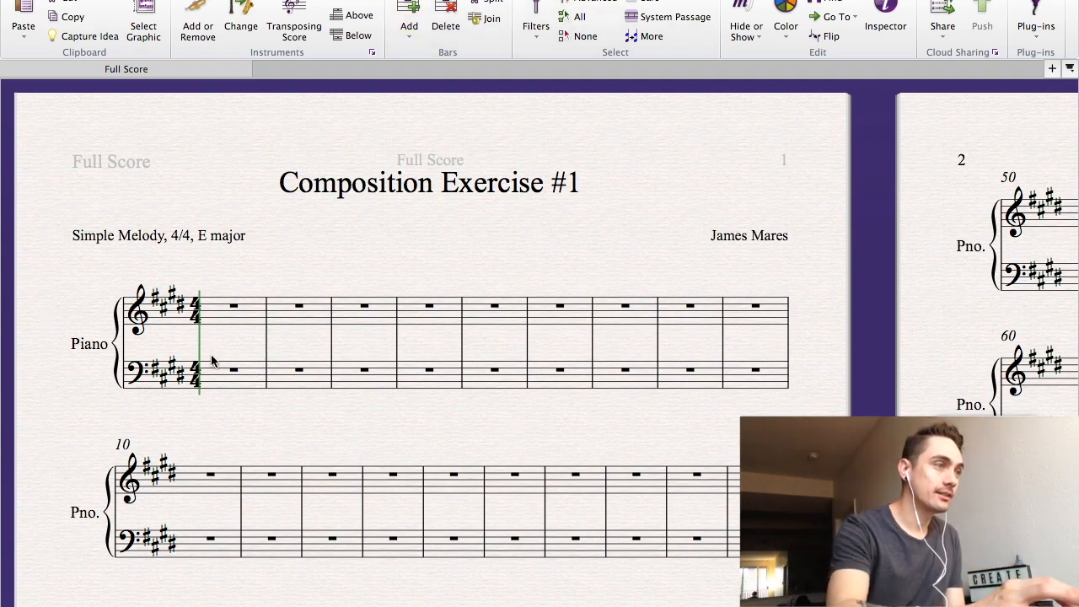
# Switch the score to Panorama view and place the Keypad over bar 6 beside the empty staves
pyautogui.press('super+shift+p')
pyautogui.scroll(5, 436, 355)
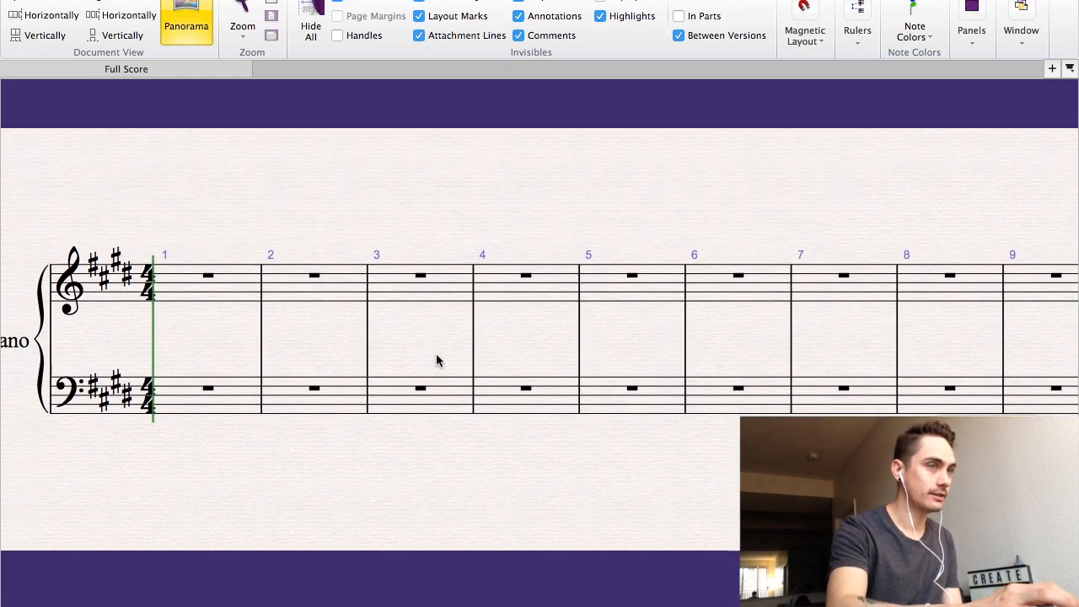
pyautogui.moveTo(999, 438); pyautogui.dragTo(779, 283)
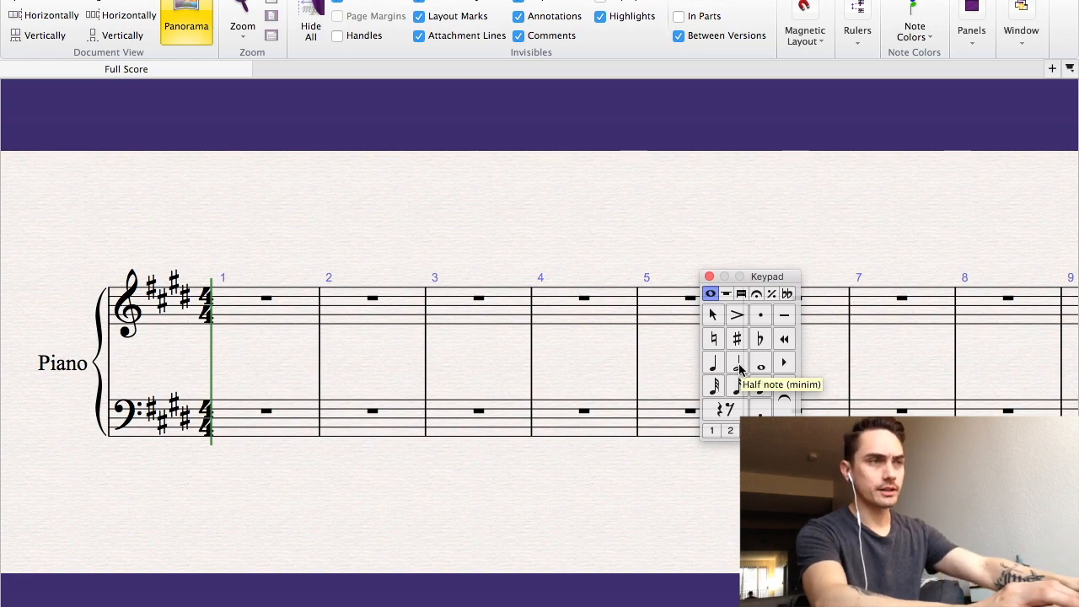
# Enter a whole note B in bar 1 of the treble staff and tie it into bar 2
pyautogui.click(758, 372)
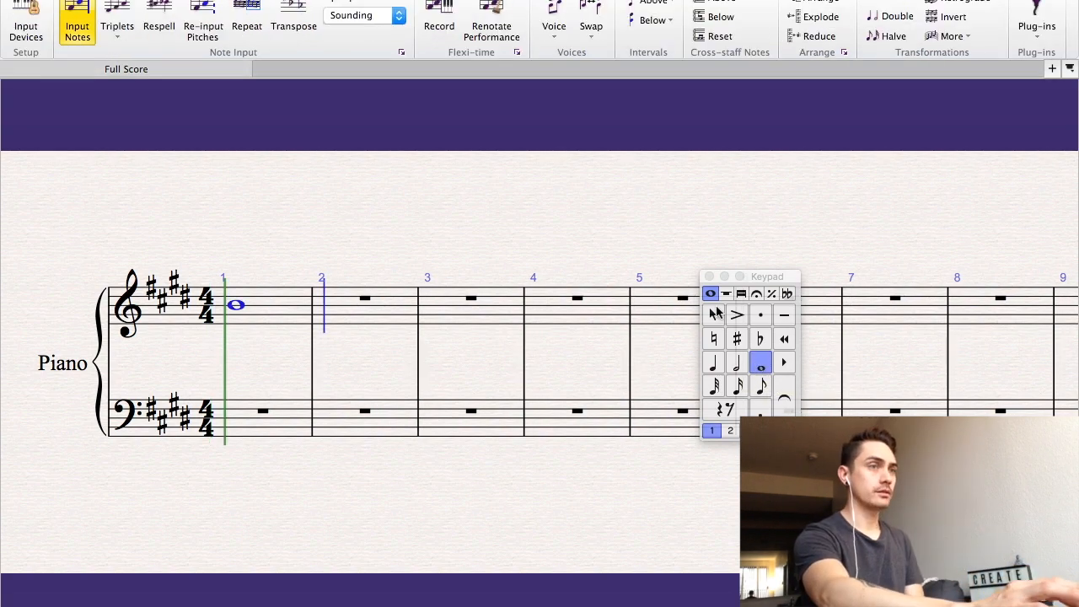
pyautogui.click(716, 312)
pyautogui.click(786, 397)
pyautogui.press('Escape')
# Fill bar 2 of the treble staff with the eighth notes B, D, E, G, B, E, D, B
pyautogui.click(762, 386)
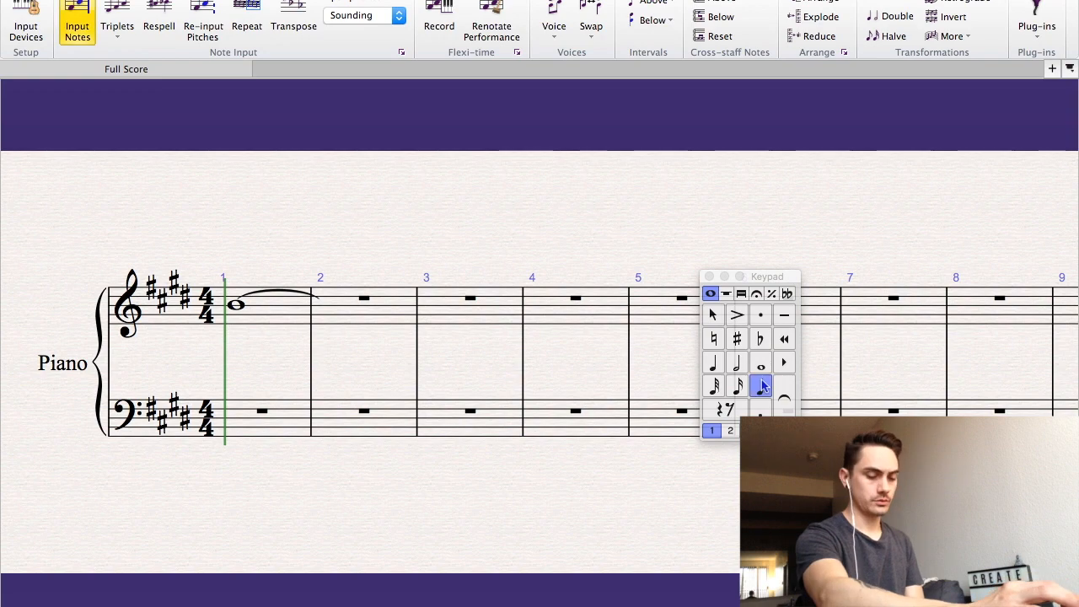
pyautogui.click(328, 304)
pyautogui.press('d')
pyautogui.press('e')
pyautogui.press('g')
pyautogui.press('b')
pyautogui.press('e')
pyautogui.press('d')
pyautogui.press('b')
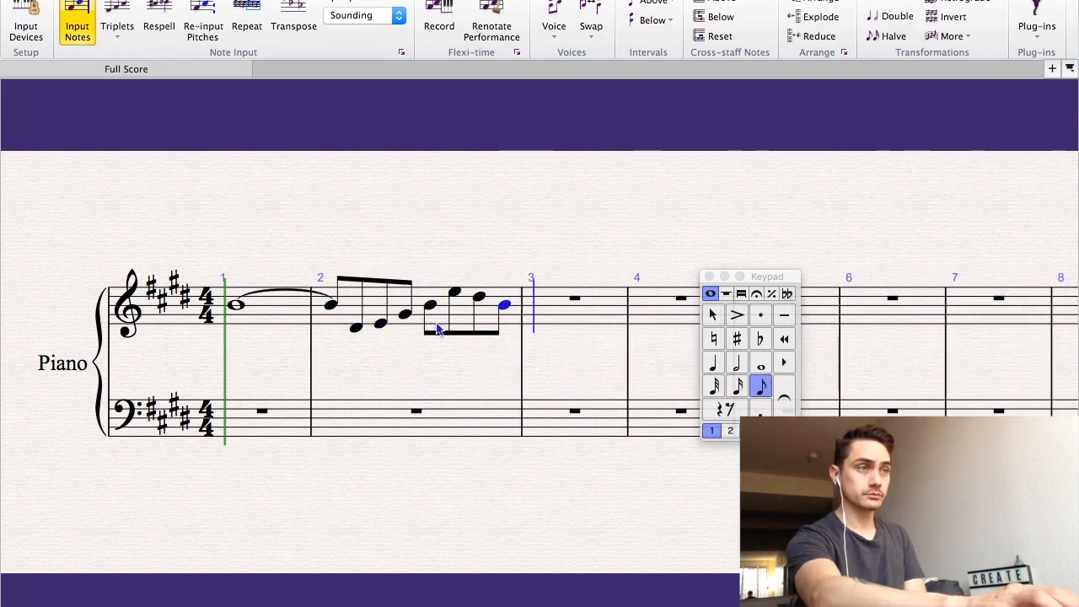
pyautogui.press('Escape')
# Change the last eighth note of bar 2 to G and leave note input
pyautogui.click(238, 309)
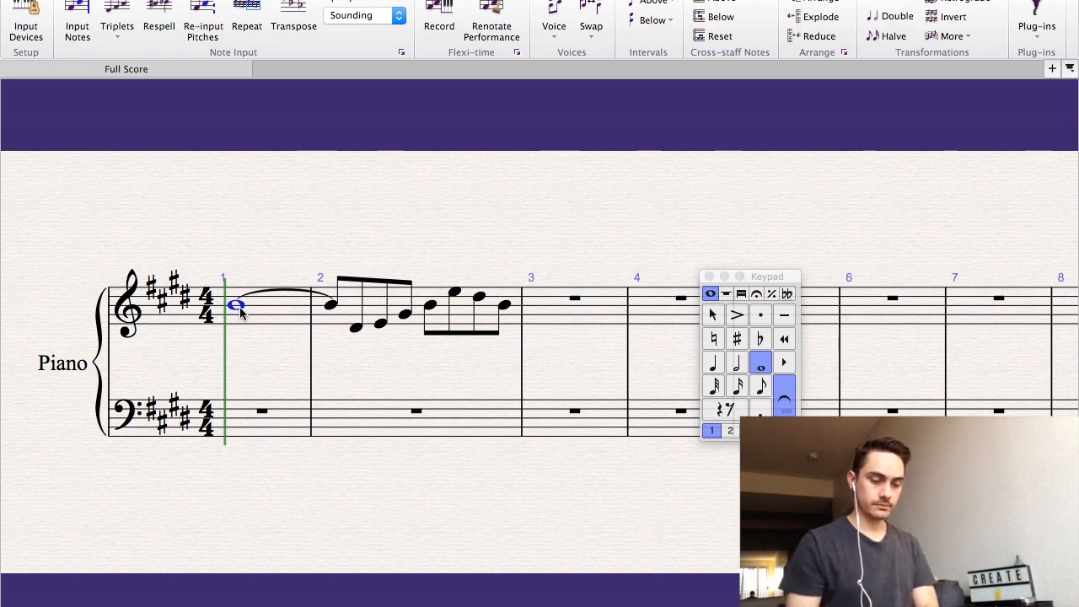
pyautogui.press('n')
pyautogui.press('g')
pyautogui.press('b')
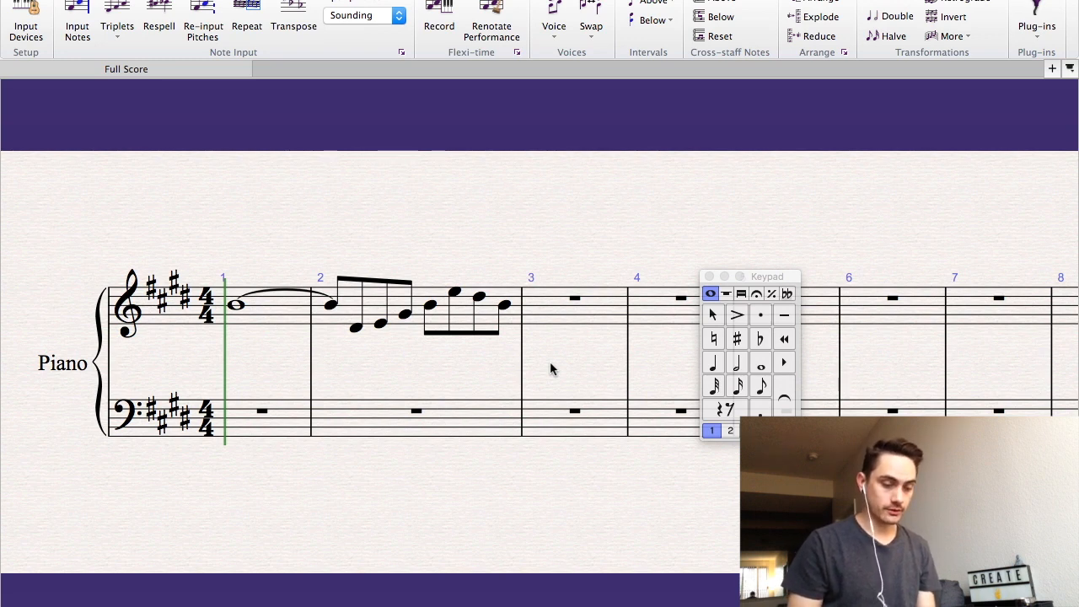
pyautogui.press('super+z')
pyautogui.press('n')
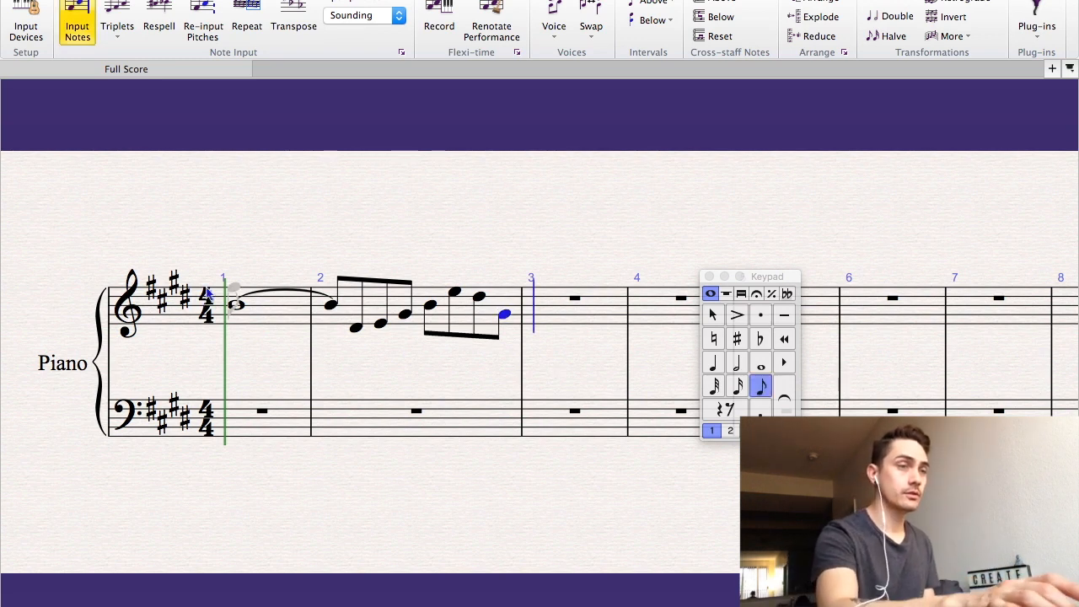
pyautogui.click(714, 314)
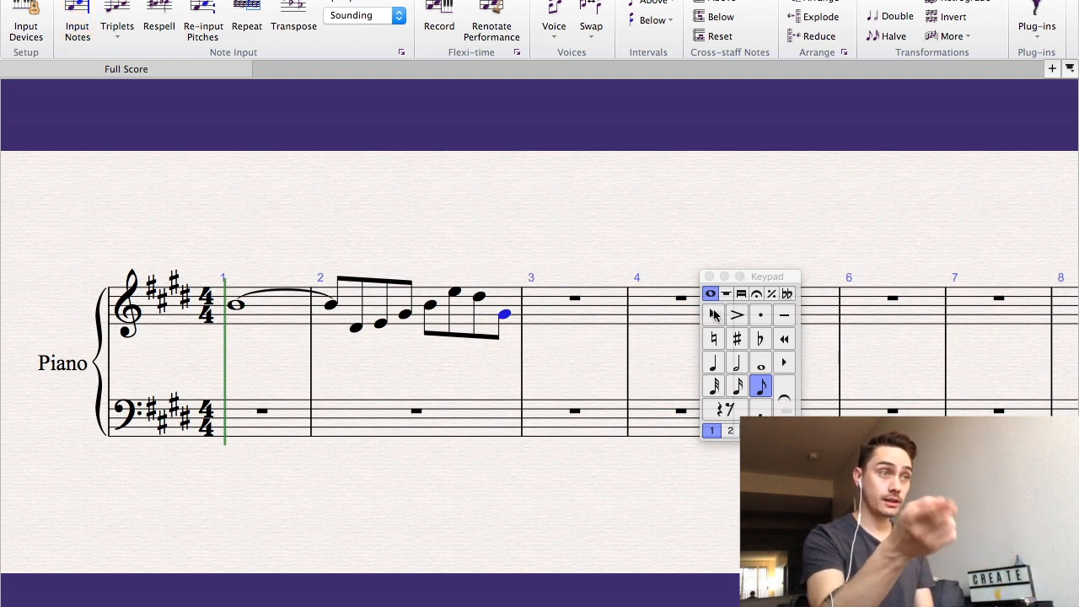
pyautogui.click(714, 314)
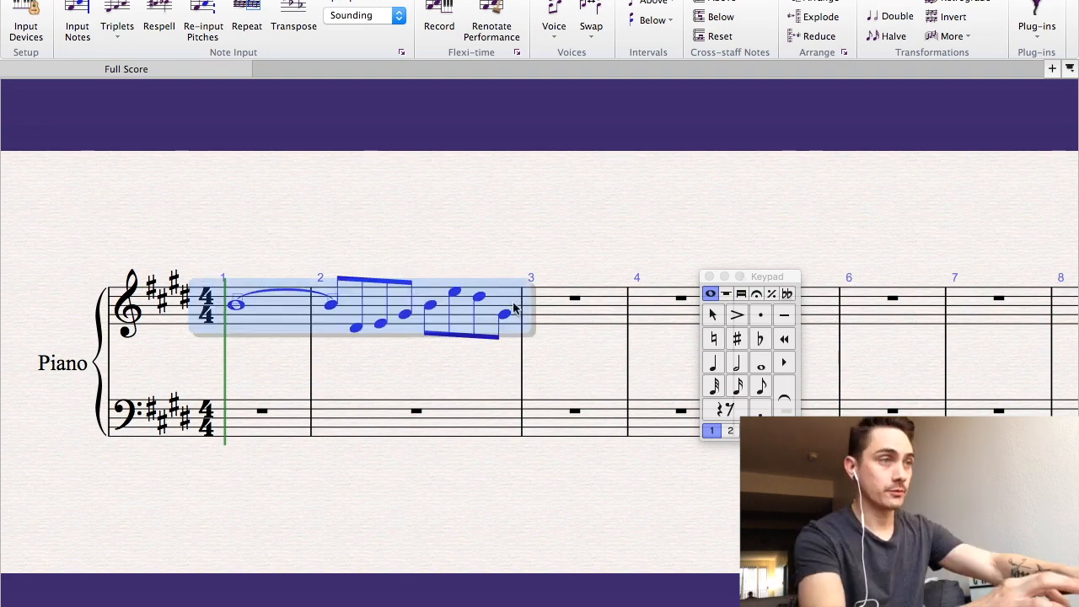
# Copy the melody in bars 1 and 2 of the treble staff and paste it starting at bar 3
pyautogui.press('super+c')
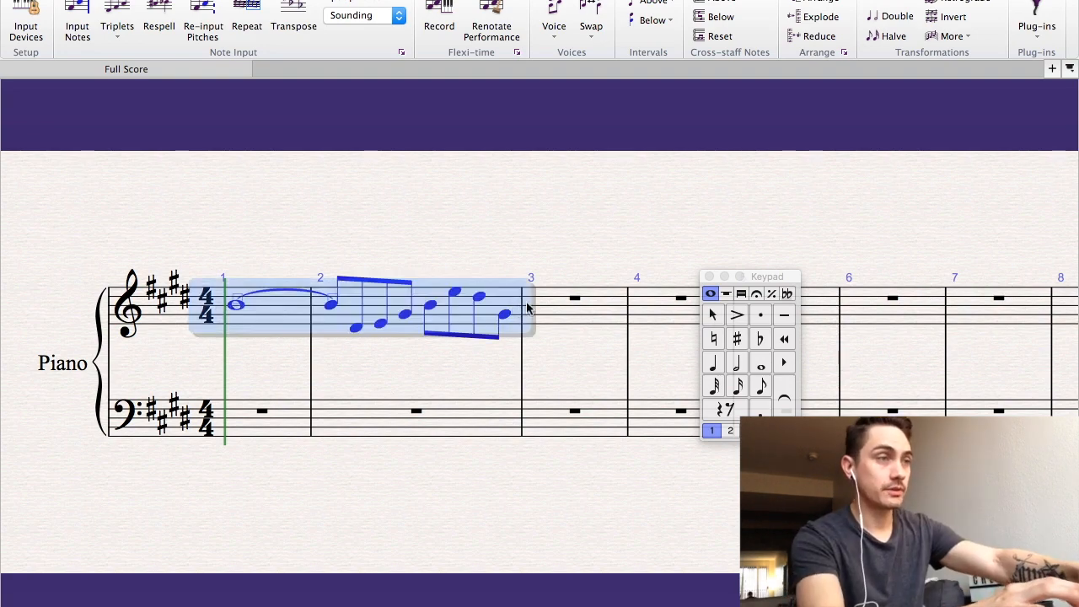
pyautogui.click(554, 309)
pyautogui.press('super+v')
pyautogui.press('Escape')
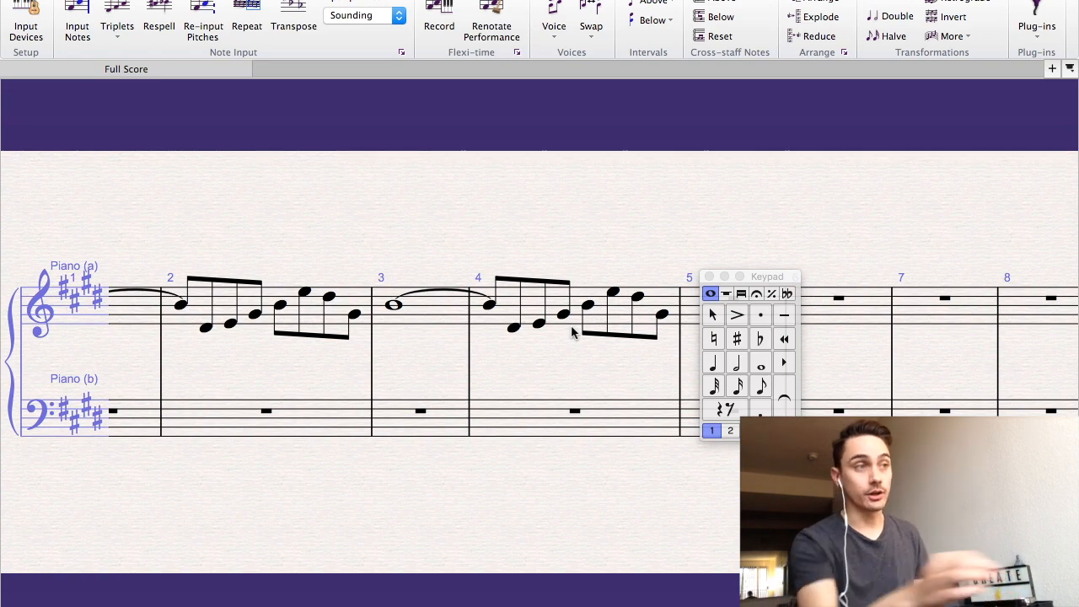
pyautogui.click(394, 307)
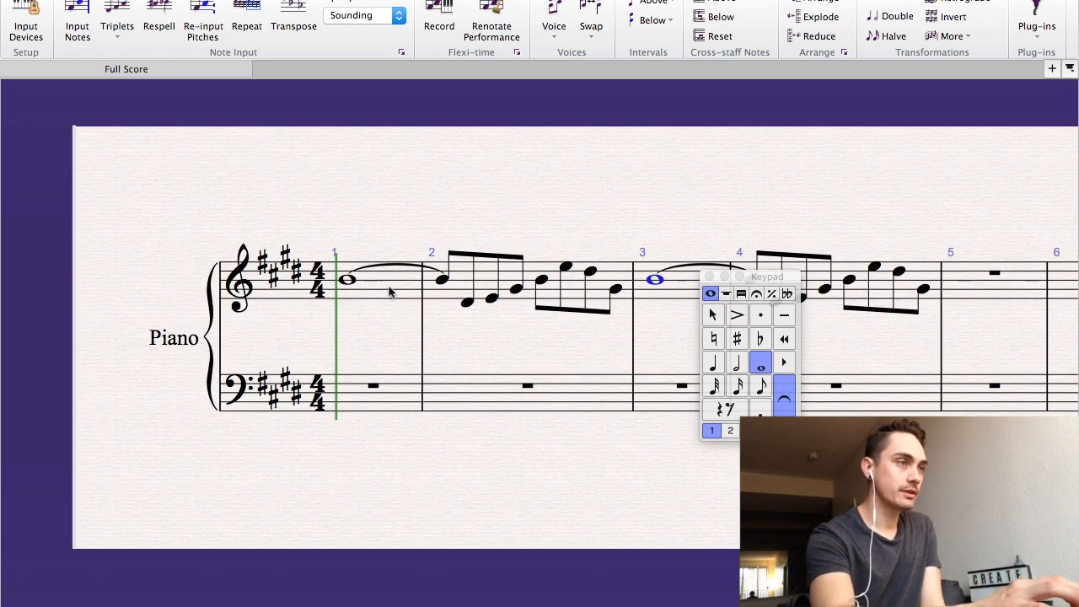
pyautogui.hscroll(5, 430, 295)
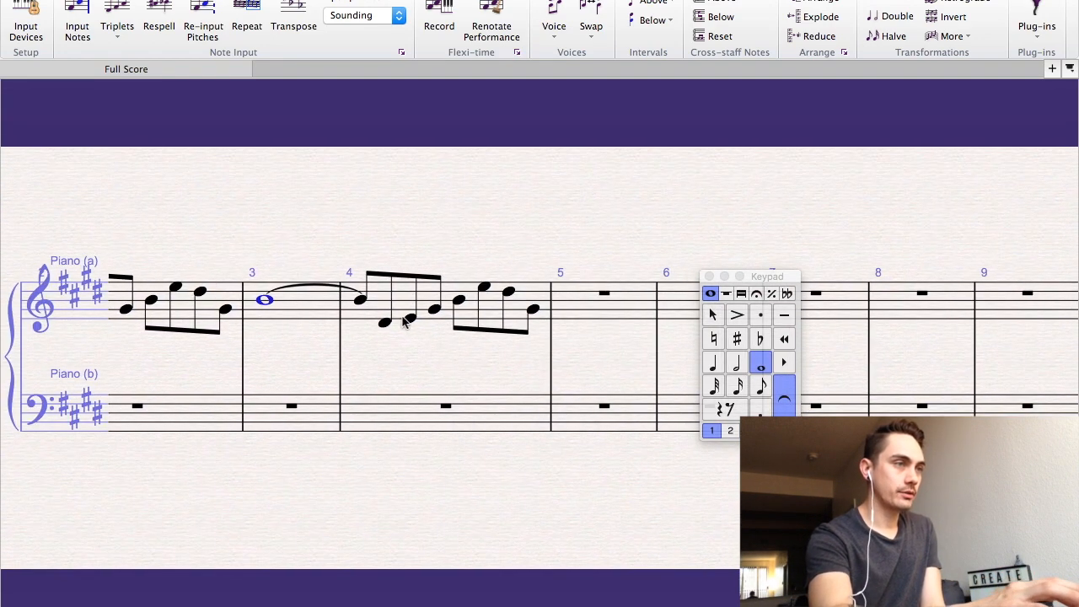
pyautogui.click(386, 324)
pyautogui.click(433, 361)
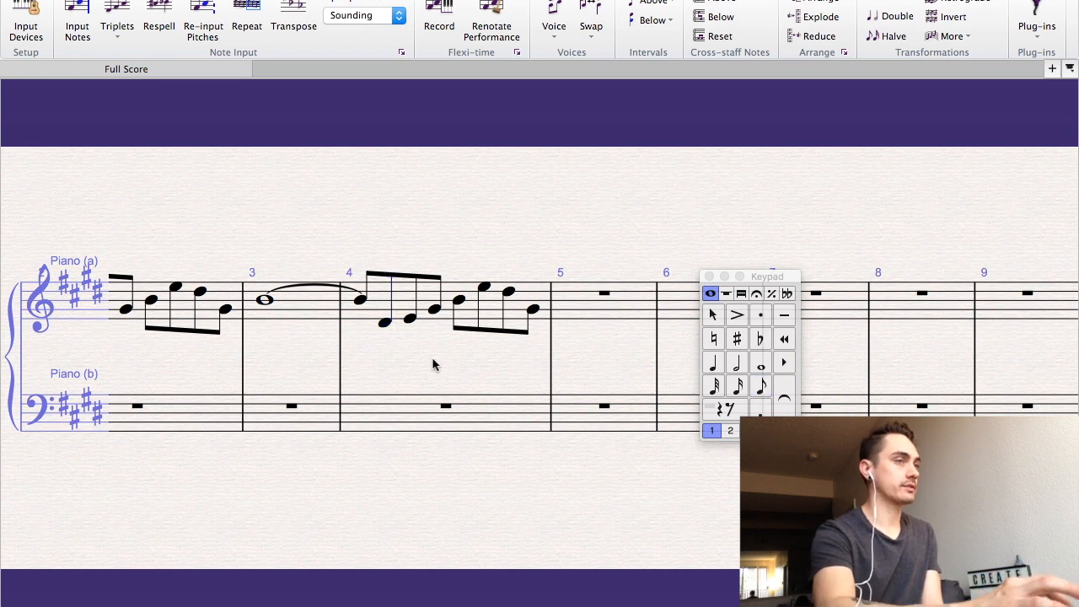
# Replace the last seven eighth notes of bar 4 with F, G, A, G, D, F, G, add a C in bar 5, and leave note input
pyautogui.hscroll(-3, 456, 342)
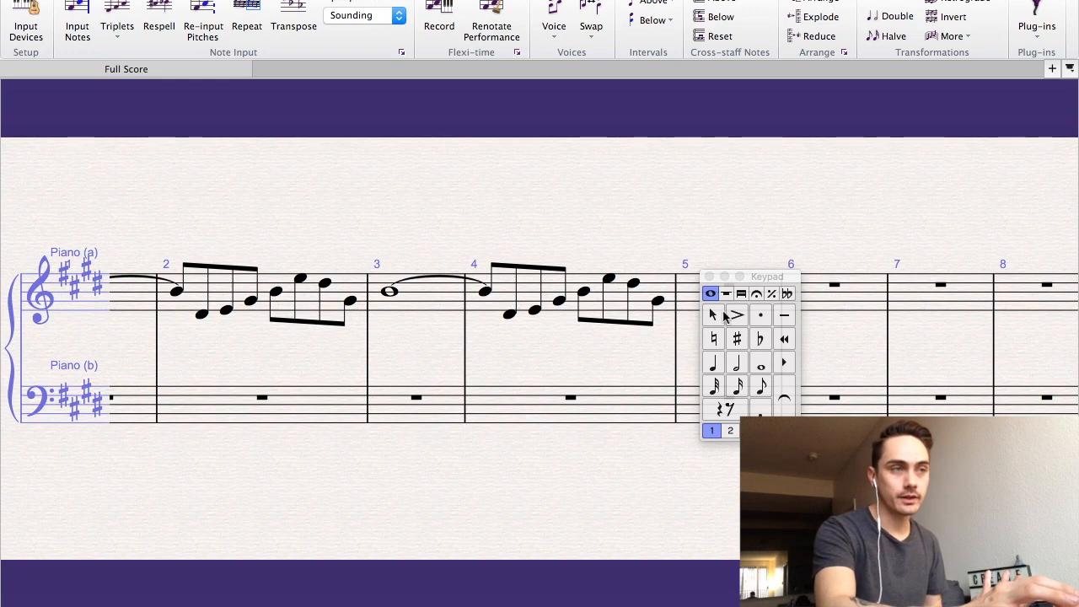
pyautogui.click(510, 314)
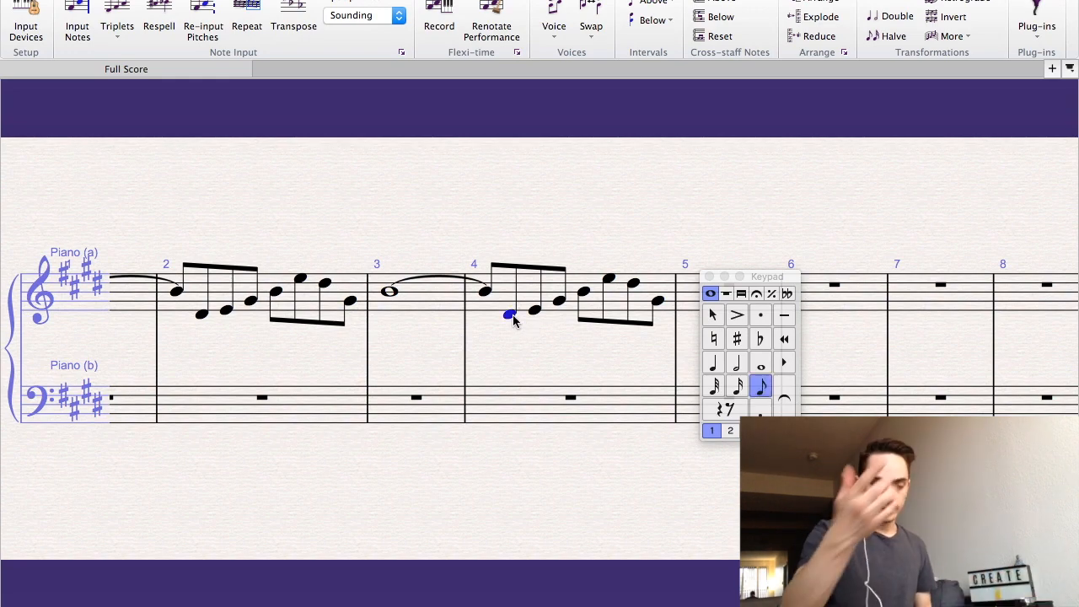
pyautogui.press('f')
pyautogui.press('g')
pyautogui.press('a')
pyautogui.press('g')
pyautogui.press('d')
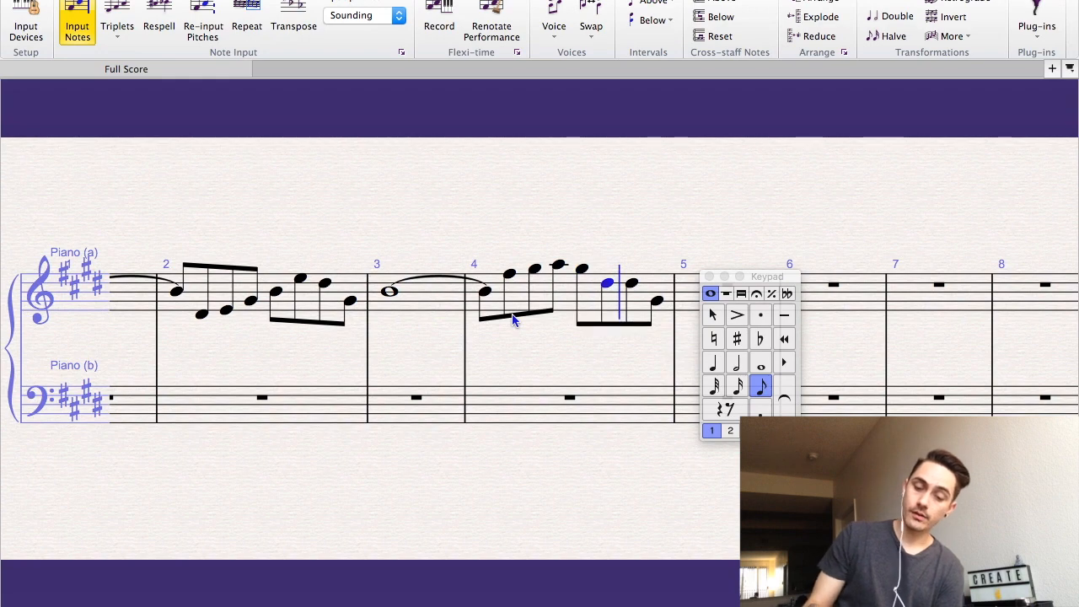
pyautogui.press('f')
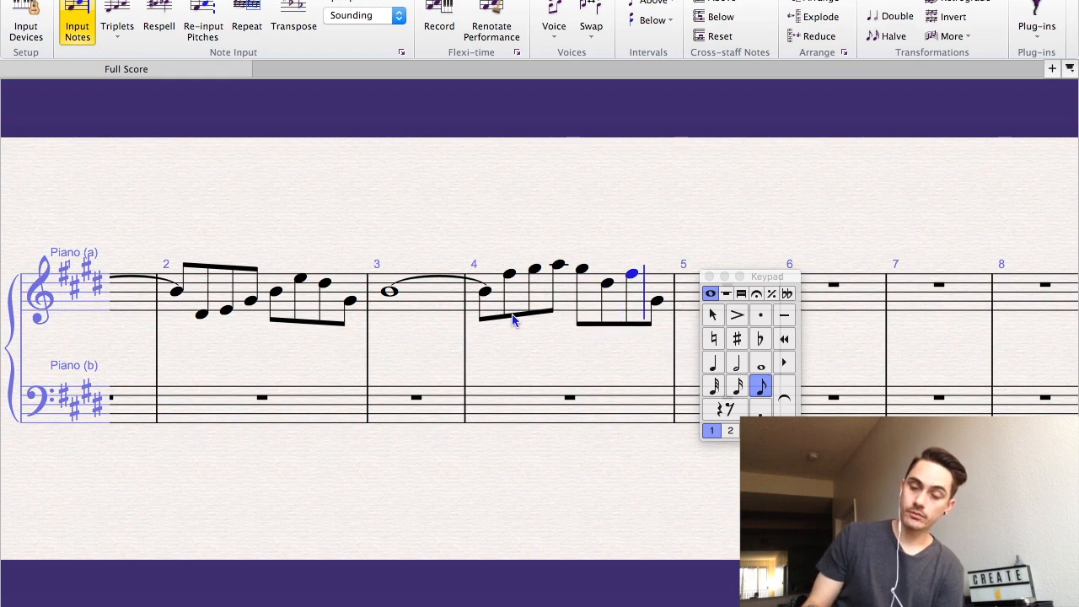
pyautogui.press('g')
pyautogui.press('b')
pyautogui.click(712, 315)
# Change the sixth eighth note of bar 4 to E and raise the last one to a high C
pyautogui.click(509, 276)
pyautogui.press('Right')
pyautogui.press('Right')
pyautogui.press('Right')
pyautogui.press('Right')
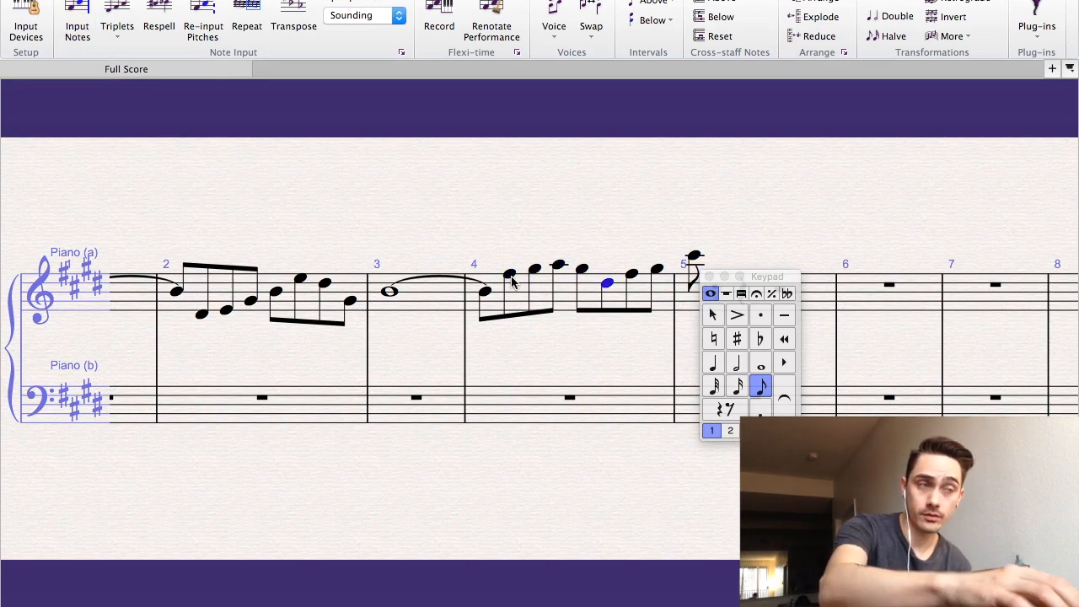
pyautogui.press('e')
pyautogui.press('Right')
pyautogui.press('Right')
pyautogui.press('Up')
pyautogui.press('Up')
pyautogui.press('Up')
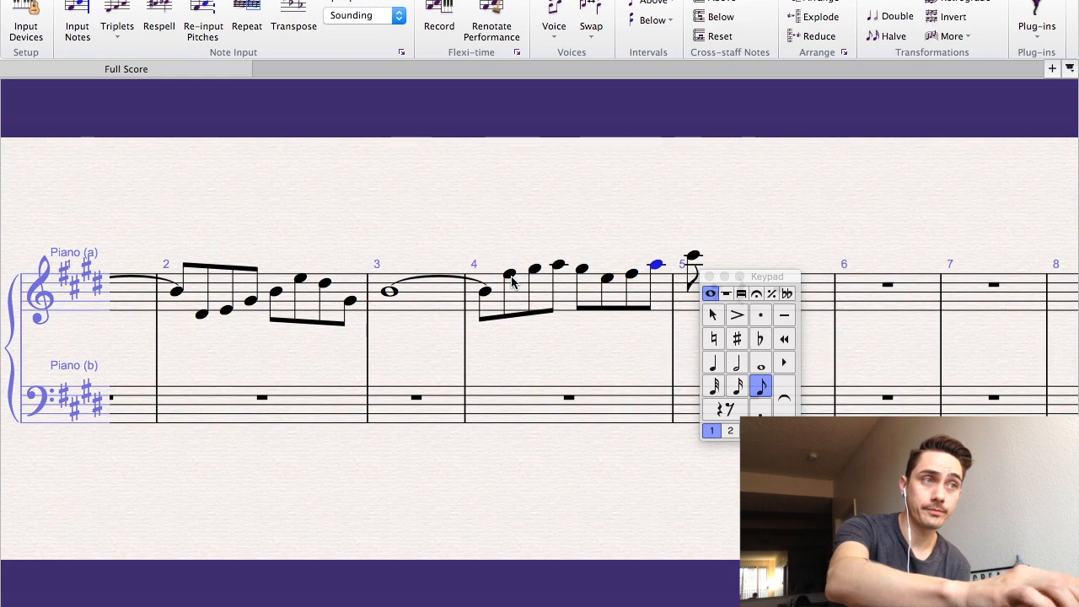
# Delete the stray eighth note at the start of bar 5 in the treble staff
pyautogui.press('Right')
pyautogui.press('Delete')
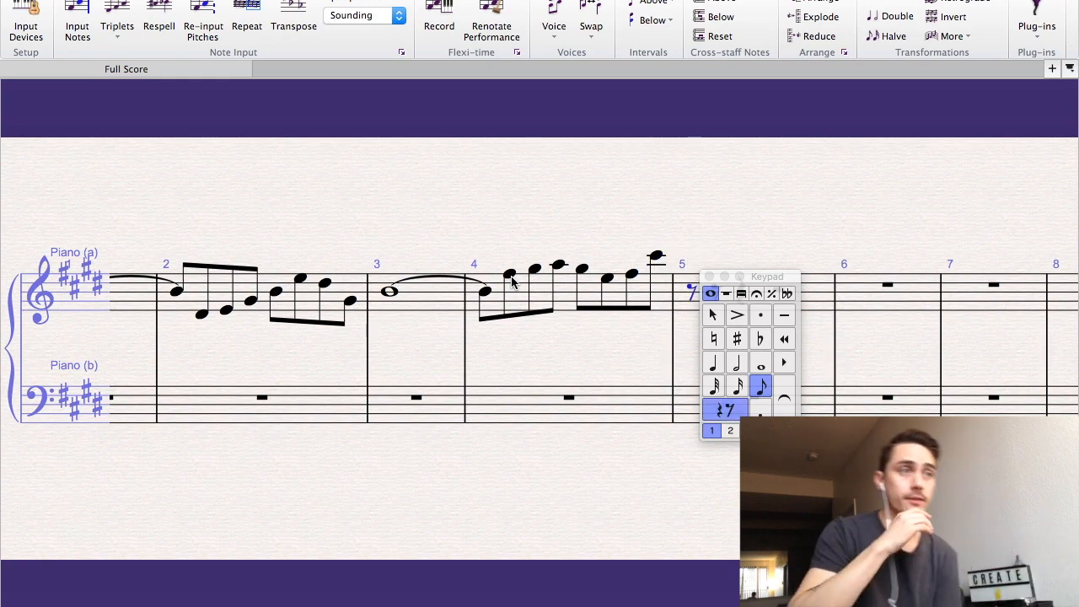
pyautogui.press('Escape')
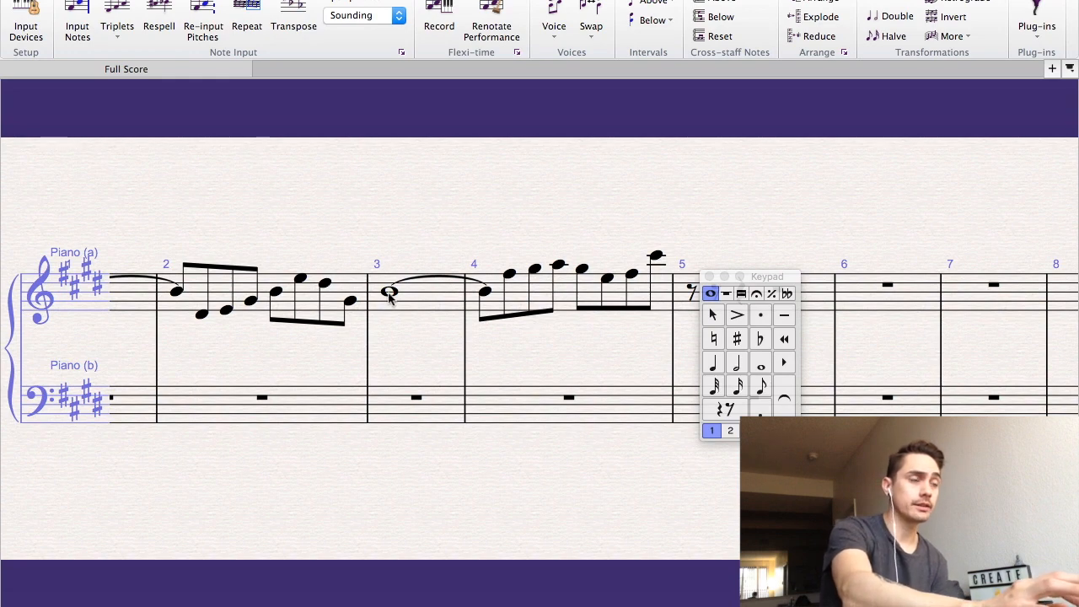
# Move the Keypad off the staves so that it no longer covers the music
pyautogui.hscroll(-6, 391, 298)
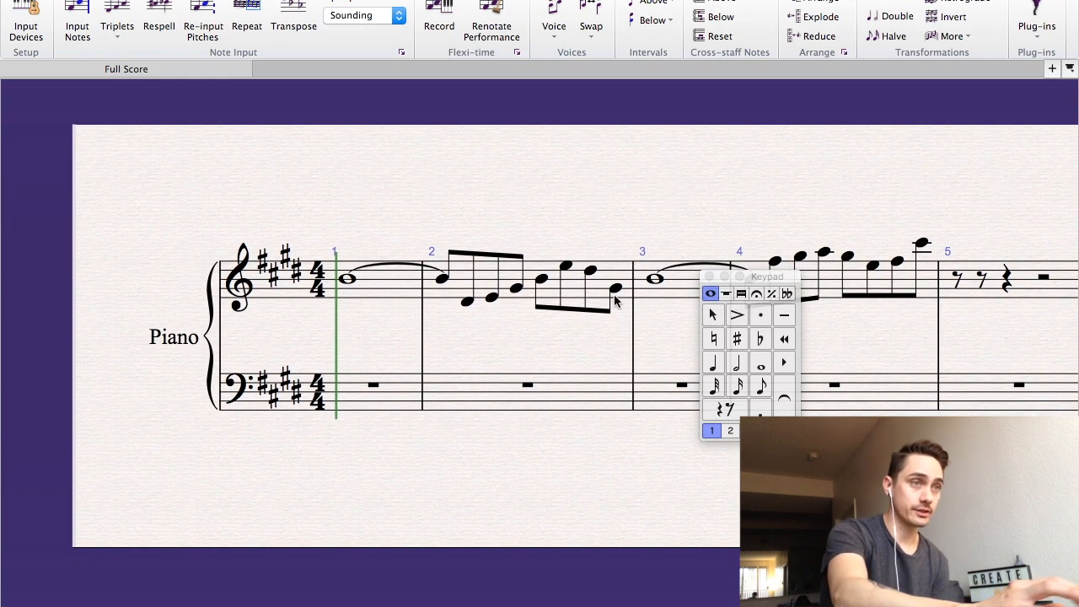
pyautogui.hscroll(5, 615, 301)
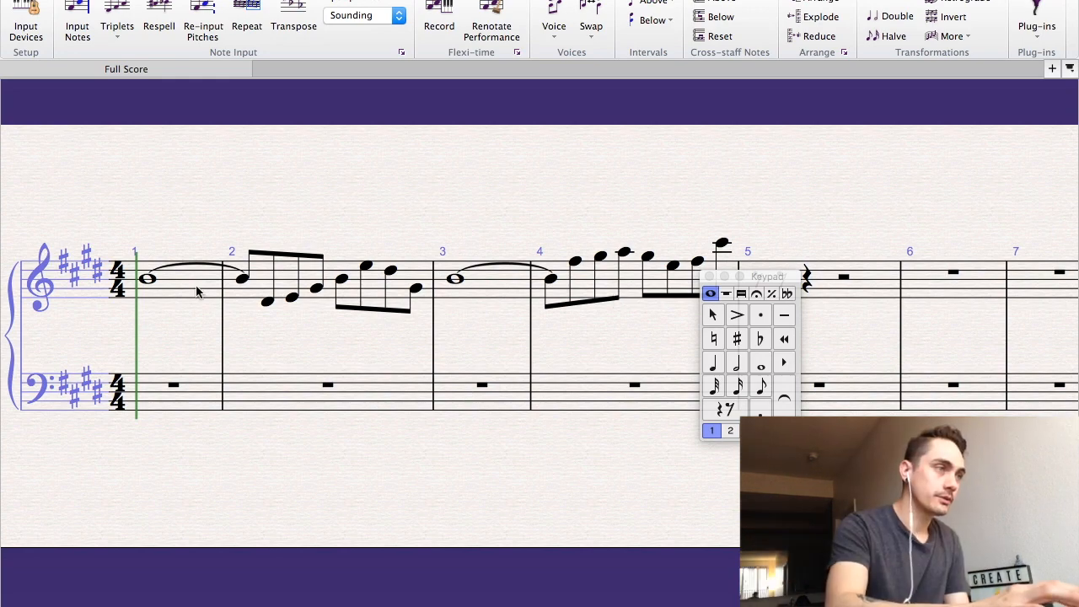
pyautogui.moveTo(774, 278); pyautogui.dragTo(875, 205)
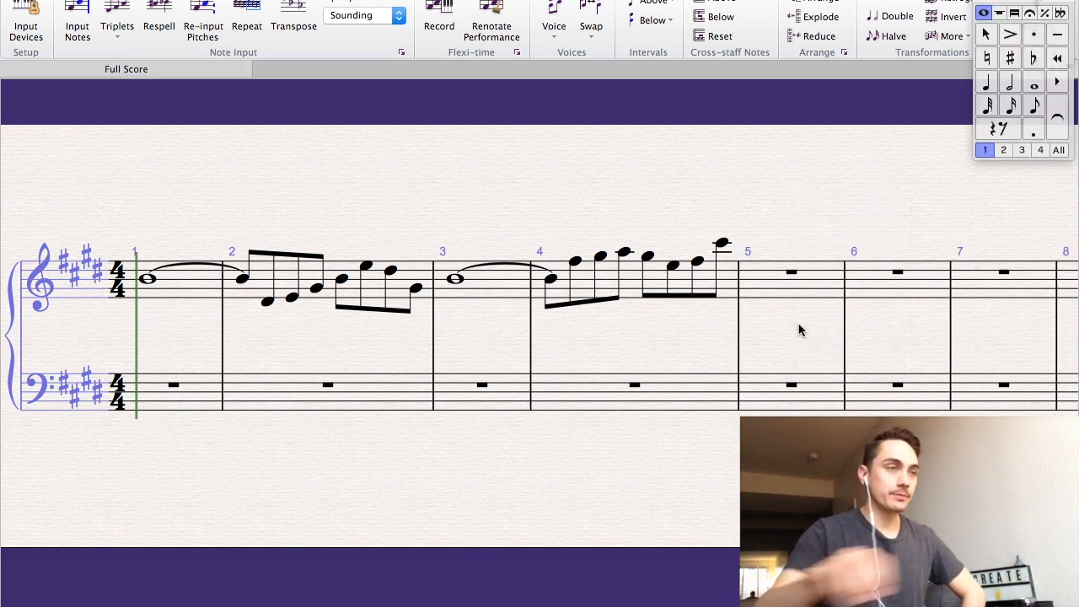
# Copy the tied whole note B from bar 3 into bar 5 and transpose it up an octave
pyautogui.click(468, 285)
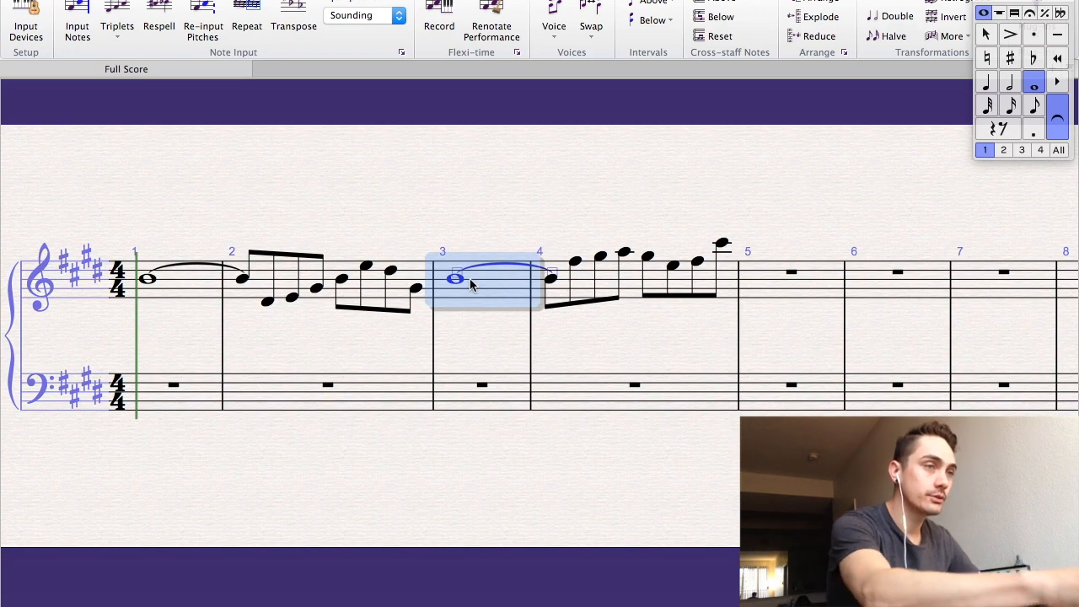
pyautogui.click(785, 292)
pyautogui.hotkey('ctrl', 'v')
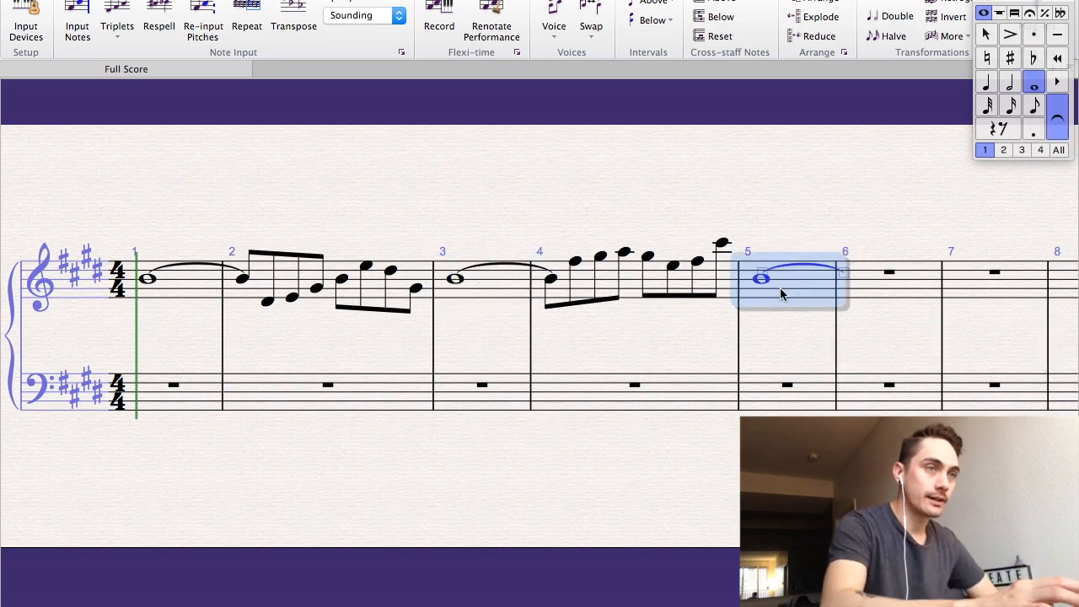
pyautogui.hotkey('ctrl', 'Up')
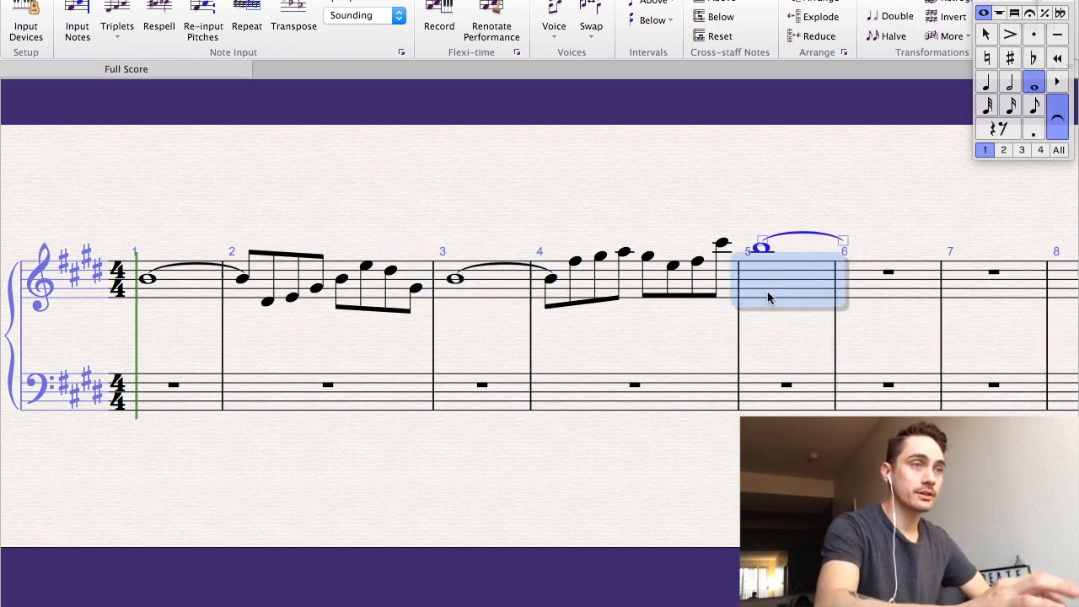
pyautogui.press('Escape')
# Delete the tie from the whole note in bar 5
pyautogui.click(798, 234)
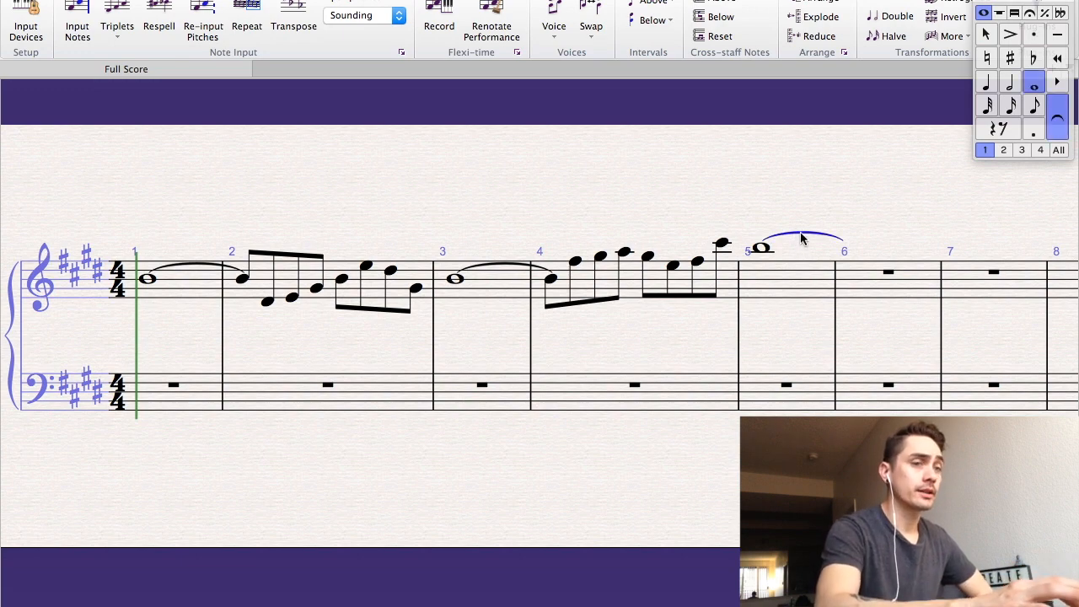
pyautogui.press('Delete')
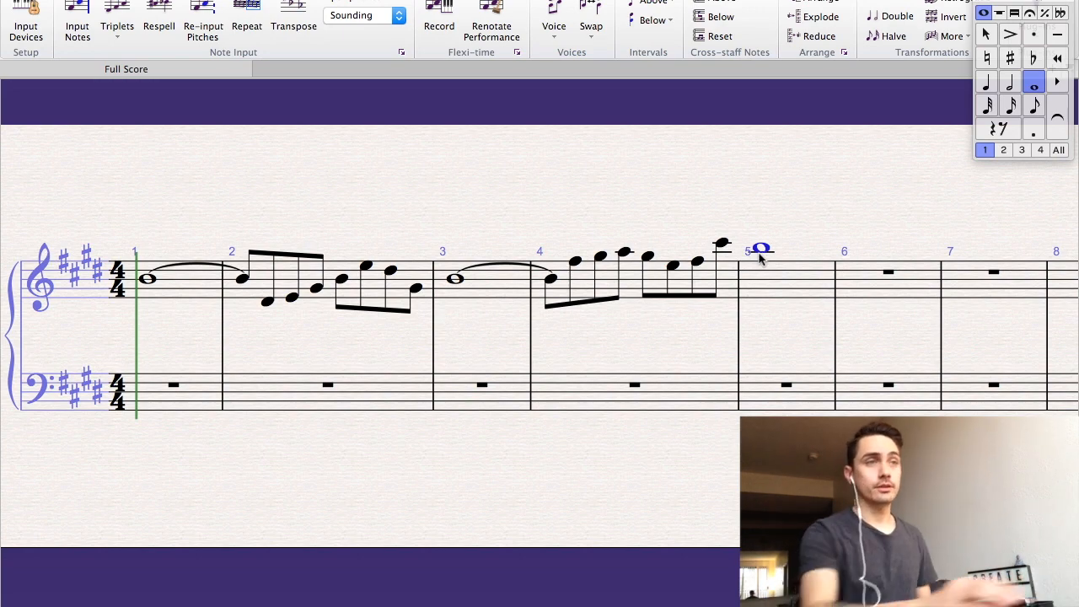
pyautogui.press('Escape')
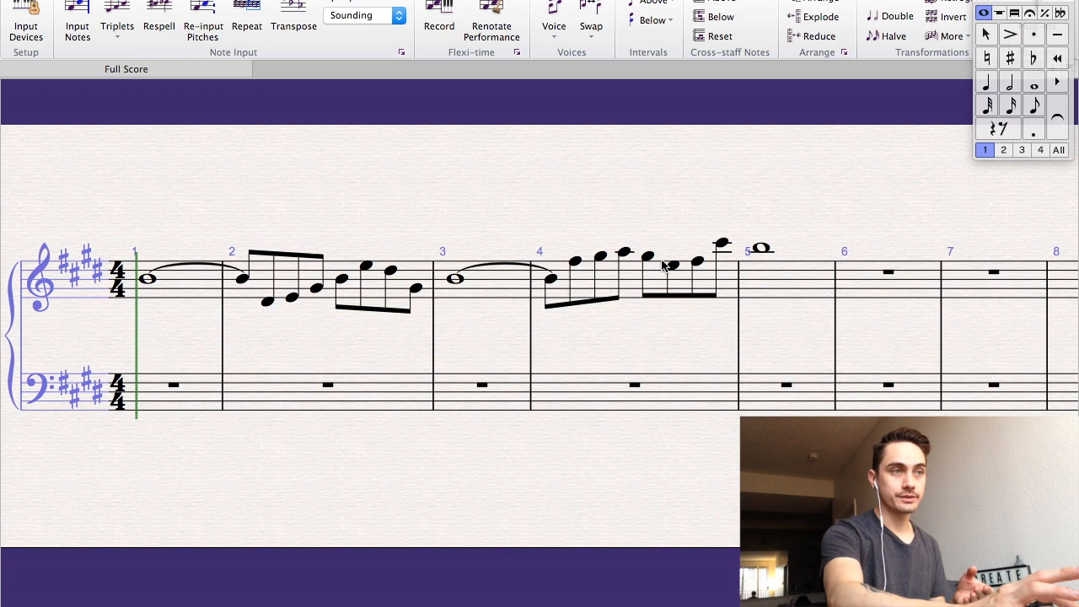
# Shorten the bar 5 B to a dotted quarter note and continue with the eighth notes G, A, F, G, E, ending on D in bar 6
pyautogui.click(760, 247)
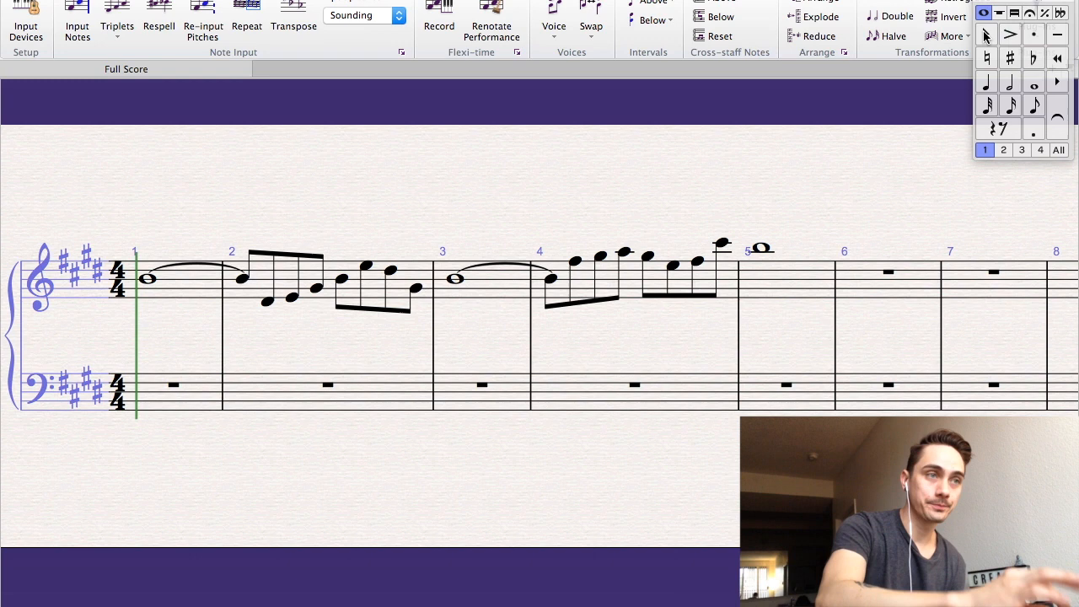
pyautogui.click(985, 35)
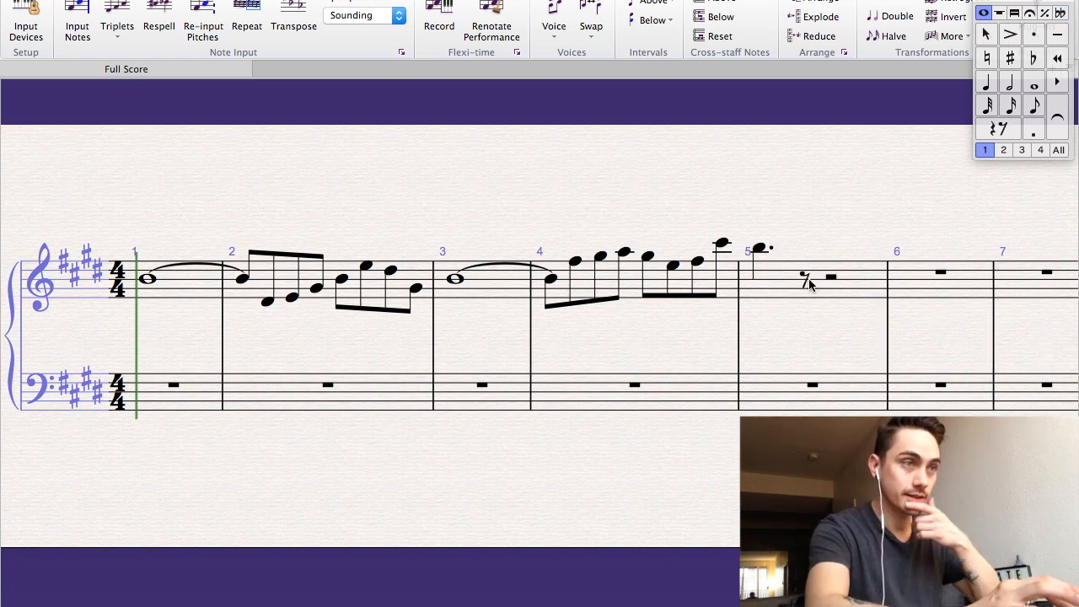
pyautogui.click(806, 280)
pyautogui.click(1032, 110)
pyautogui.press('g')
pyautogui.press('a')
pyautogui.press('f')
pyautogui.press('g')
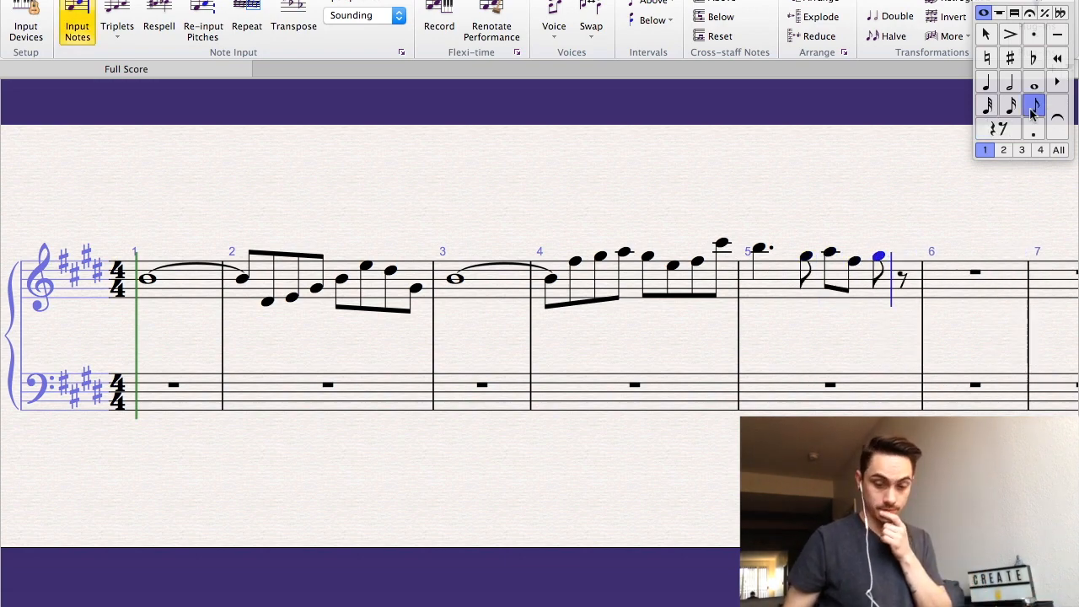
pyautogui.press('e')
pyautogui.press('d')
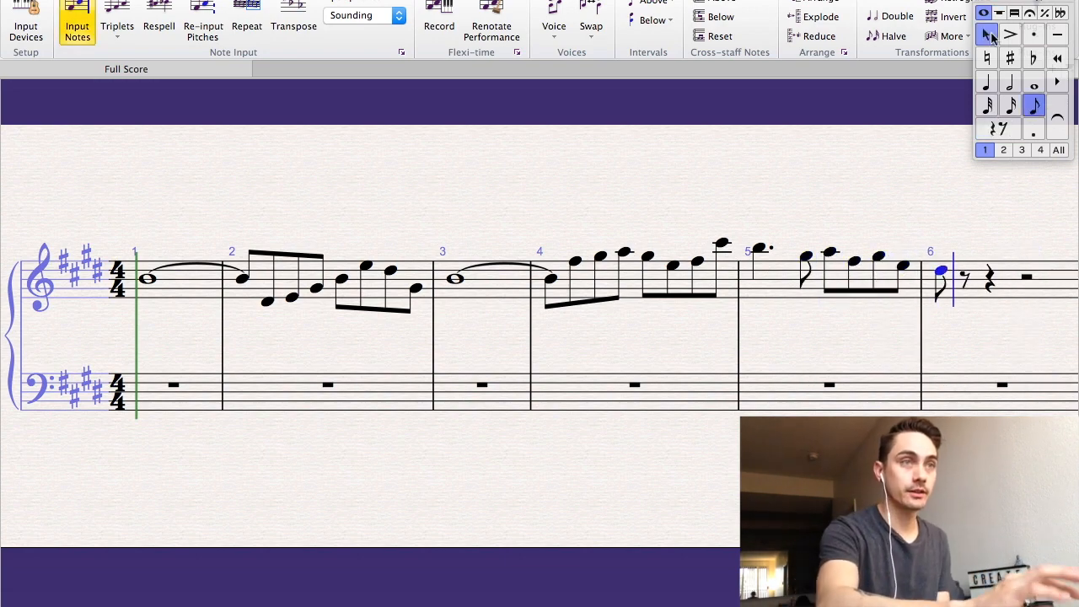
pyautogui.press('Escape')
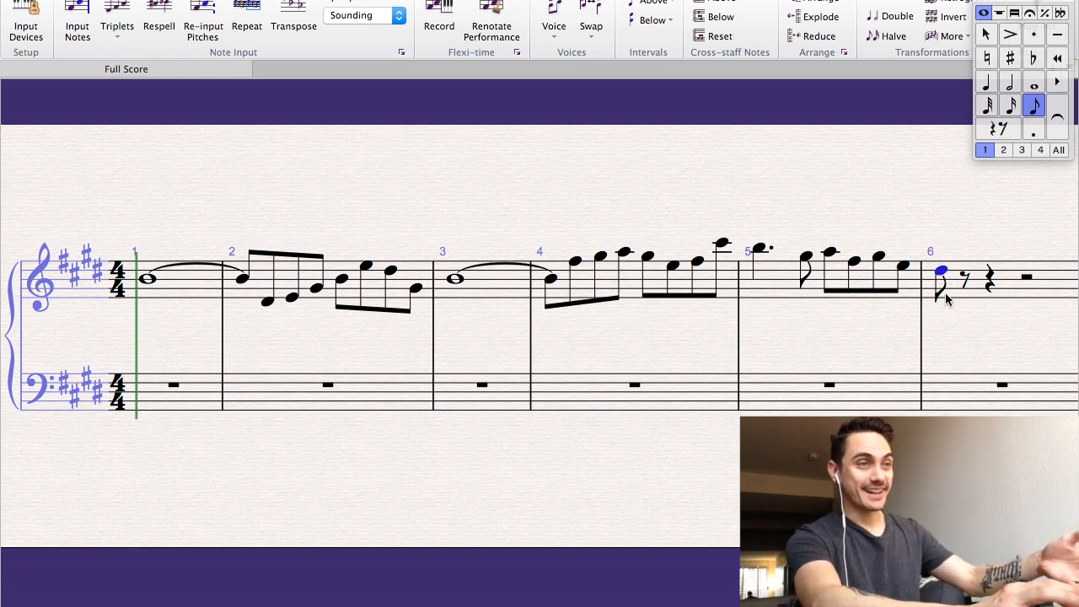
# Lengthen the D at the start of bar 6 to a half note
pyautogui.hscroll(-3, 768, 271)
pyautogui.hscroll(4, 768, 272)
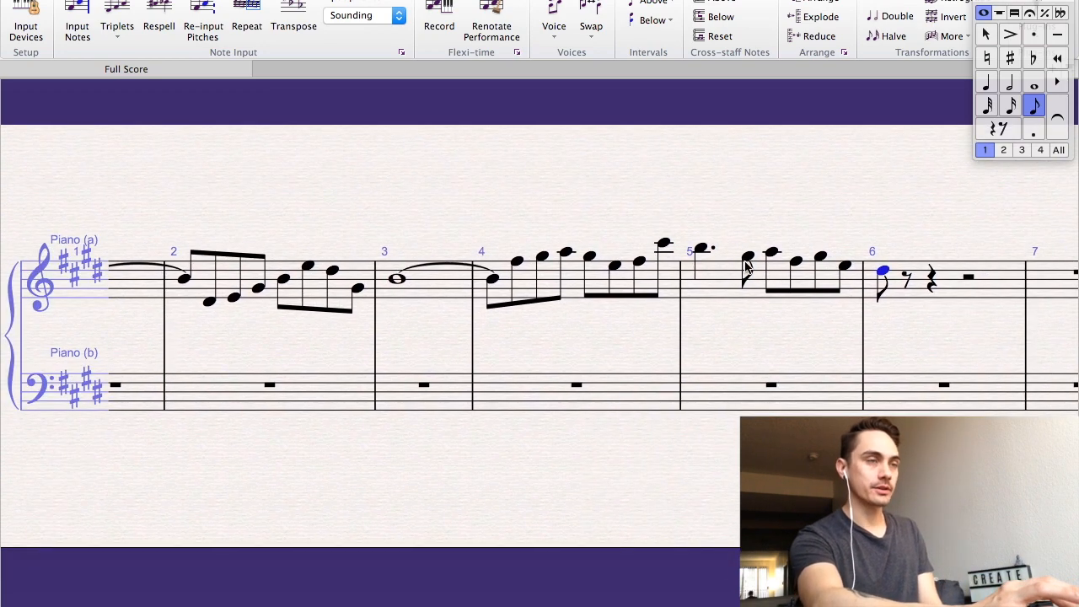
pyautogui.hscroll(2, 758, 270)
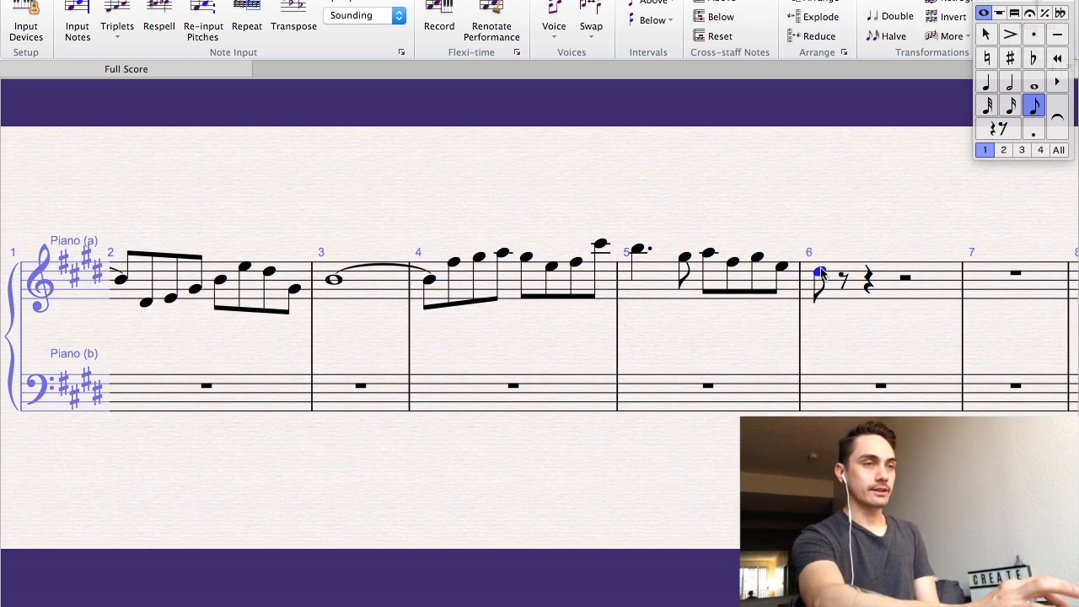
pyautogui.click(1010, 81)
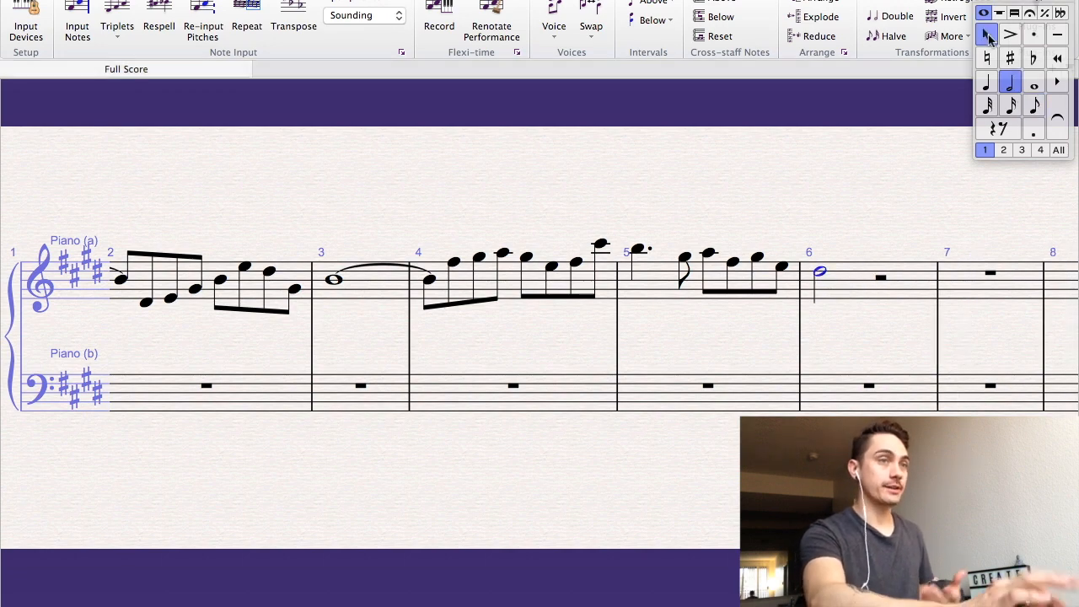
pyautogui.press('Escape')
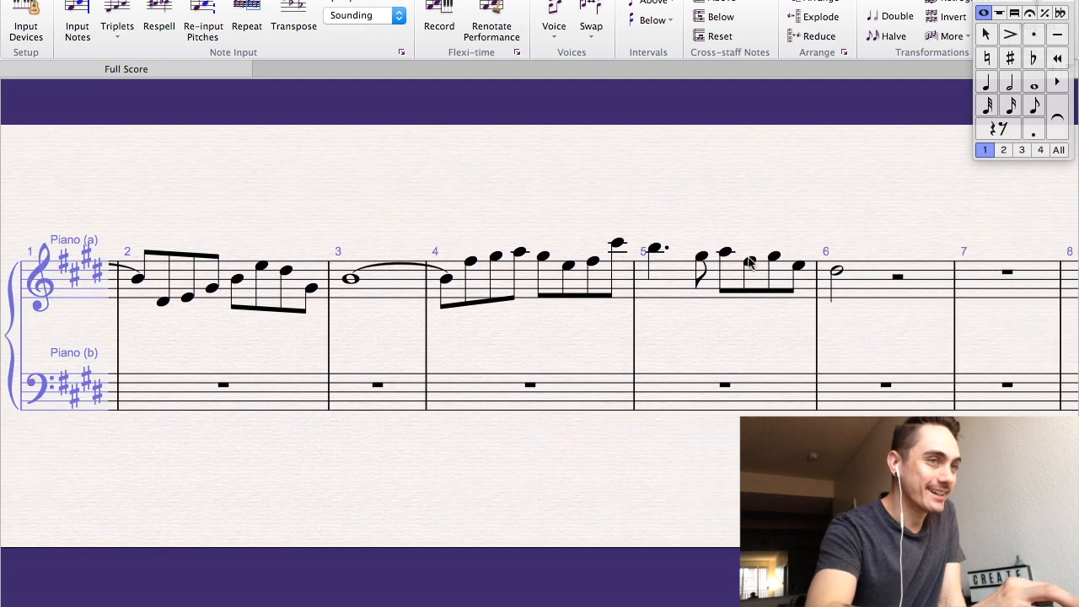
# Make the D in bar 6 a quarter note and complete the bar with a high quarter note C and a half note B
pyautogui.hscroll(1, 749, 262)
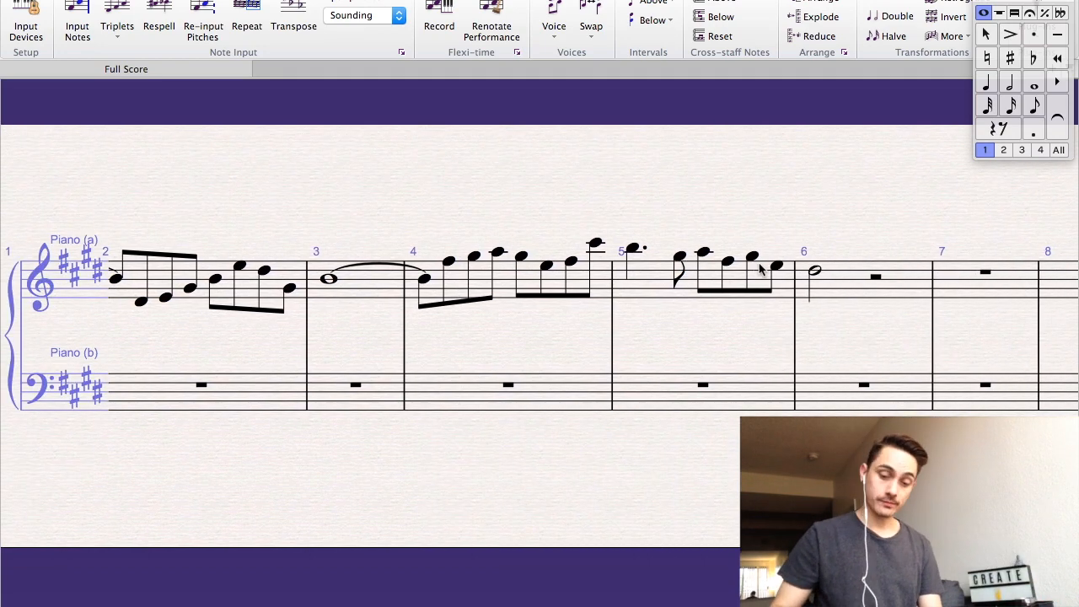
pyautogui.click(814, 272)
pyautogui.click(986, 82)
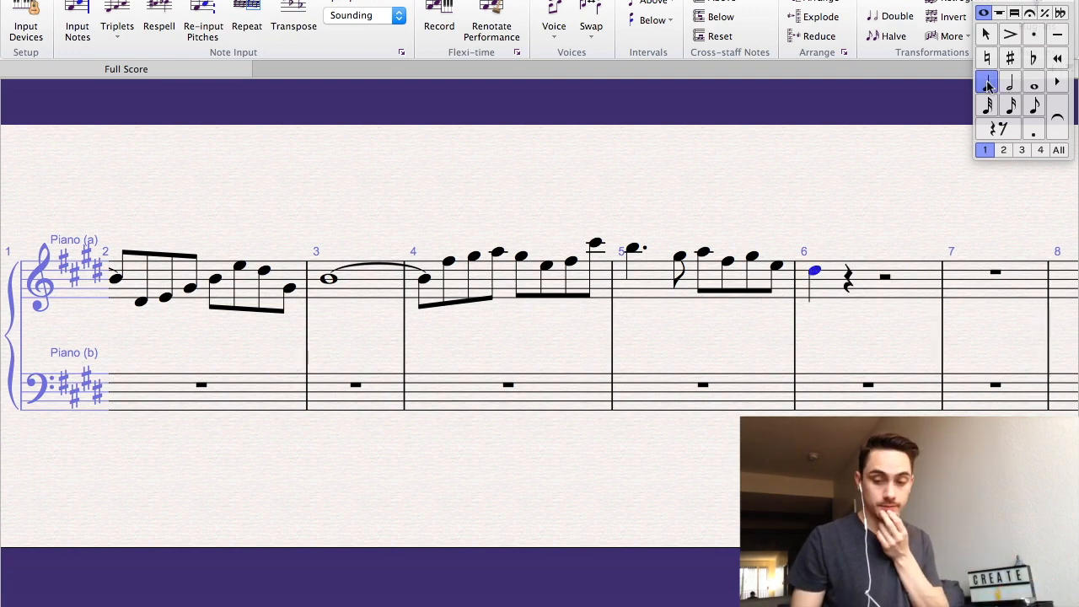
pyautogui.press('n')
pyautogui.click(986, 36)
pyautogui.click(1011, 83)
pyautogui.click(986, 35)
pyautogui.click(815, 272)
pyautogui.press('Right')
pyautogui.press('Right')
pyautogui.hscroll(4, 814, 273)
pyautogui.hscroll(-8, 783, 284)
pyautogui.hscroll(8, 783, 284)
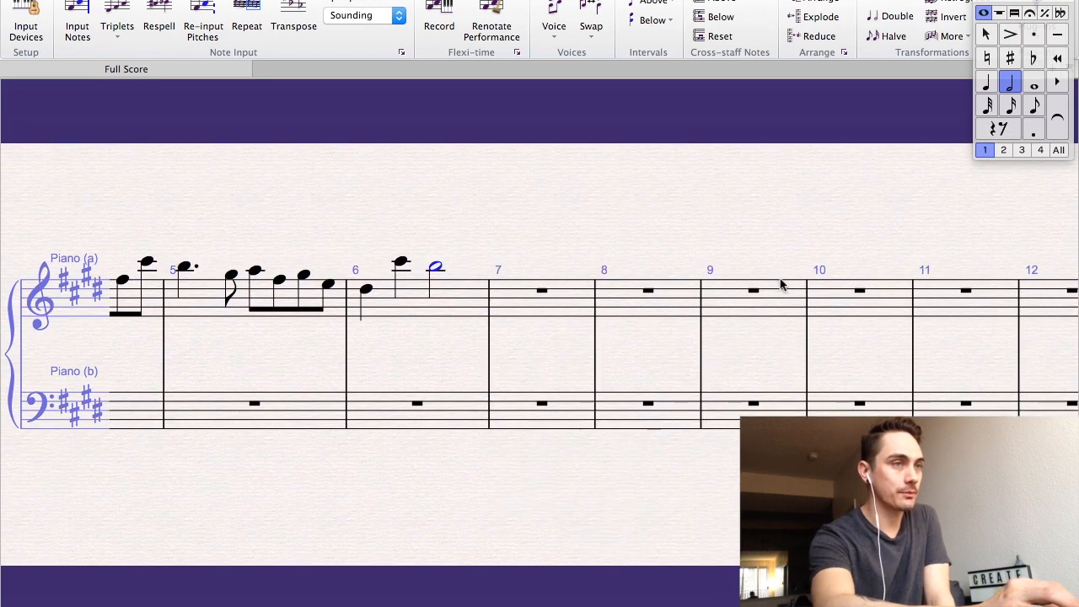
pyautogui.press('Escape')
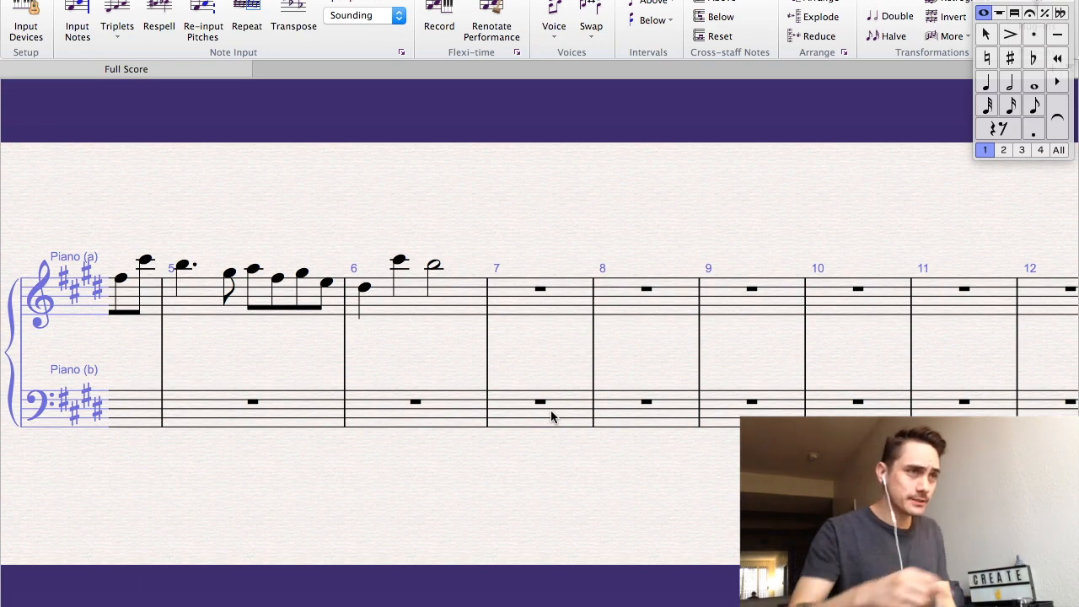
# Copy the treble melody of bar 5 into bar 7
pyautogui.click(534, 310)
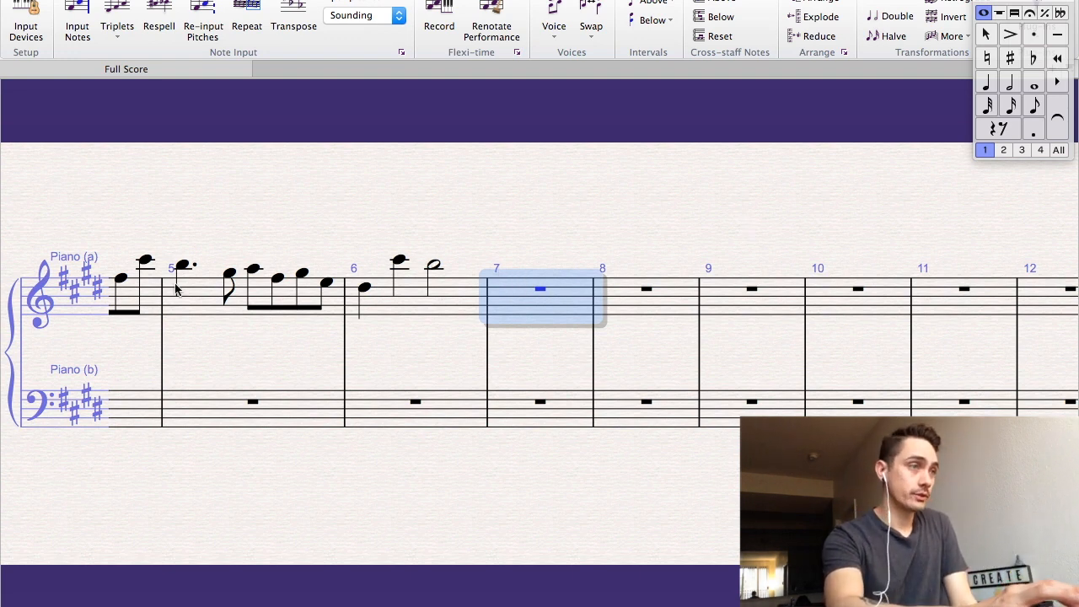
pyautogui.click(220, 299)
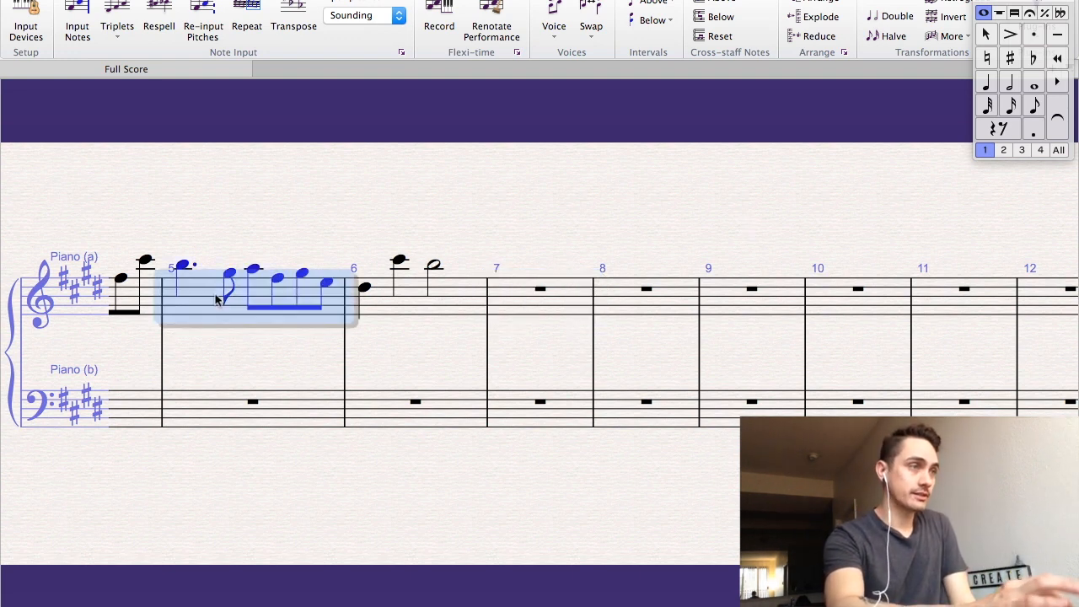
pyautogui.keyDown('alt'); pyautogui.click(511, 298); pyautogui.keyUp('alt')
pyautogui.click(458, 298)
# Raise the last eighth note of bar 7 to F
pyautogui.click(506, 266)
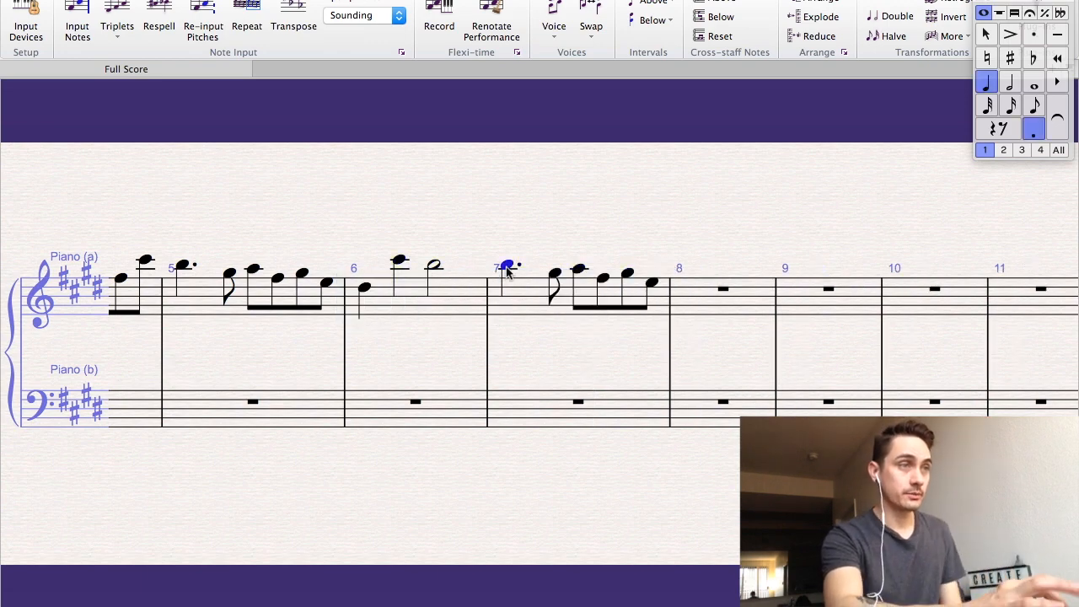
pyautogui.press('Right')
pyautogui.press('Right')
pyautogui.press('Right')
pyautogui.press('Right')
pyautogui.press('Right')
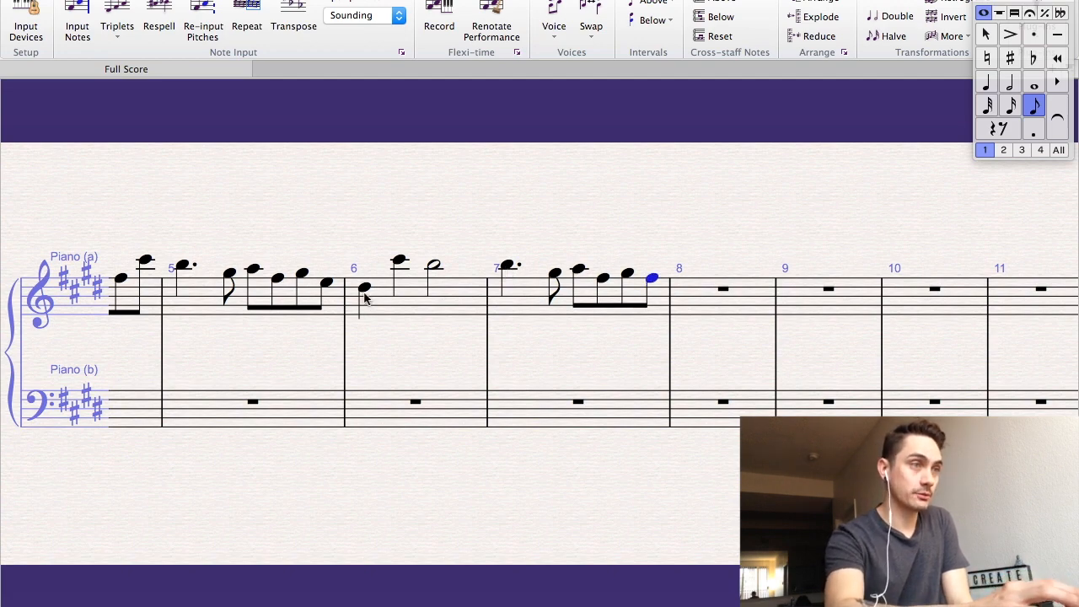
# Enter a whole rest in bar 8 of the treble staff
pyautogui.click(692, 301)
pyautogui.press('6')
pyautogui.press('0')
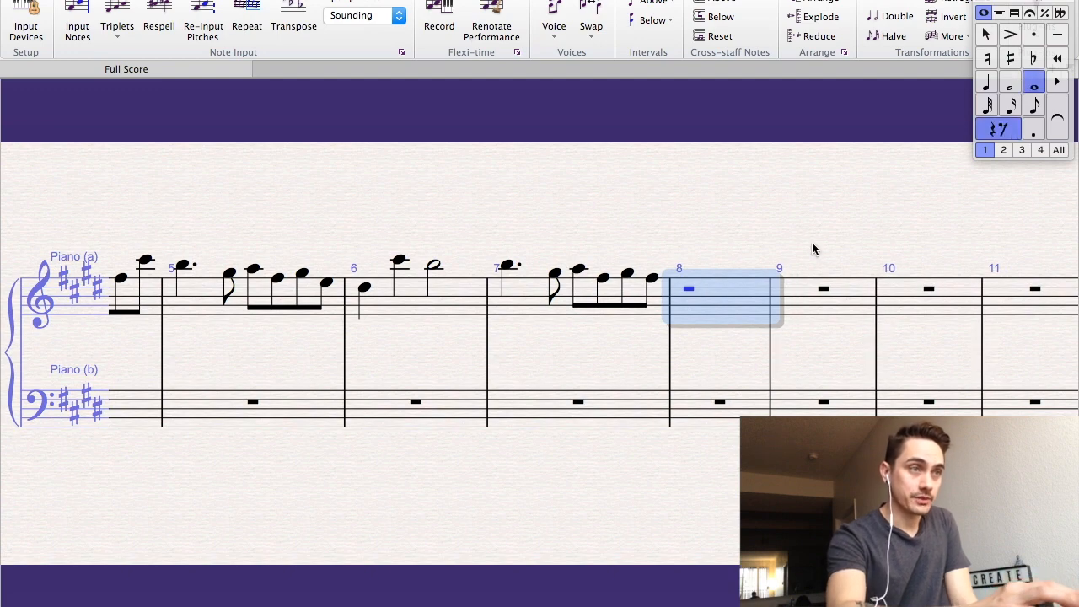
# Enter a whole note E in bar 8 of the treble staff and play the melody back from the start
pyautogui.press('g')
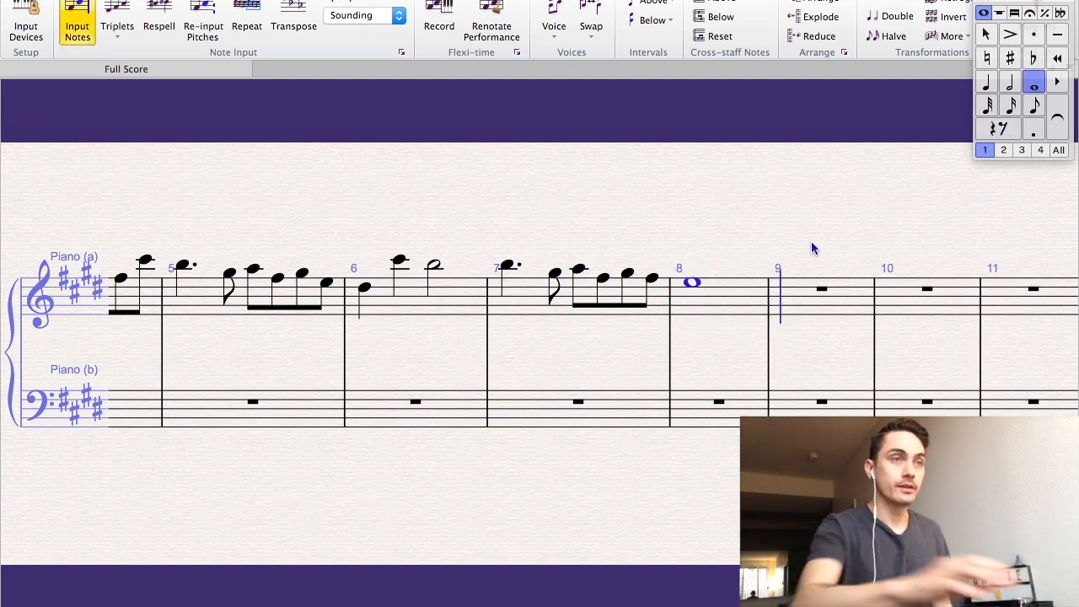
pyautogui.click(984, 30)
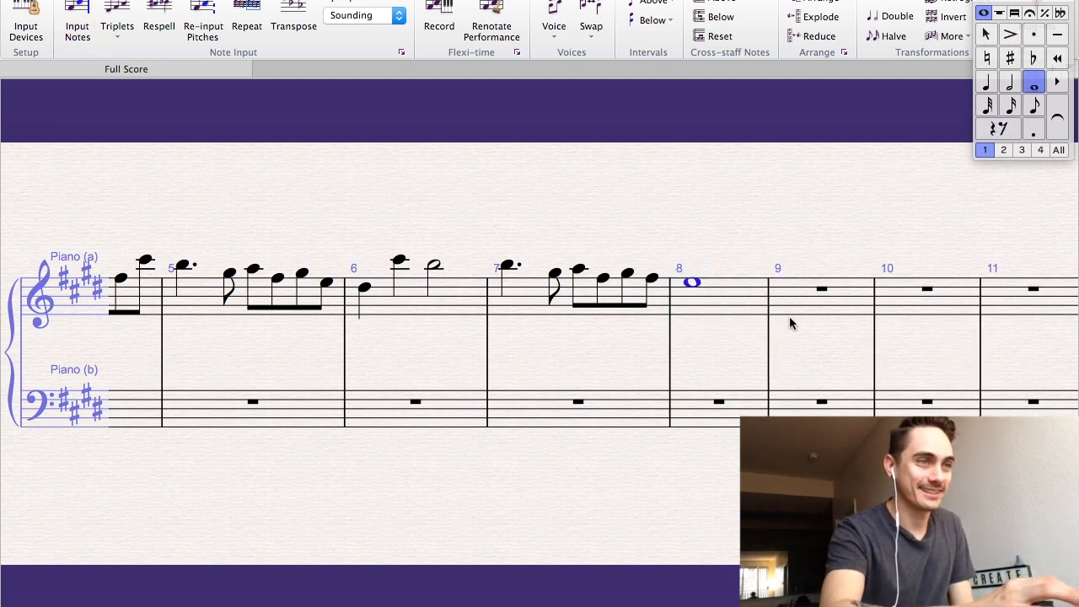
pyautogui.press('super+[')
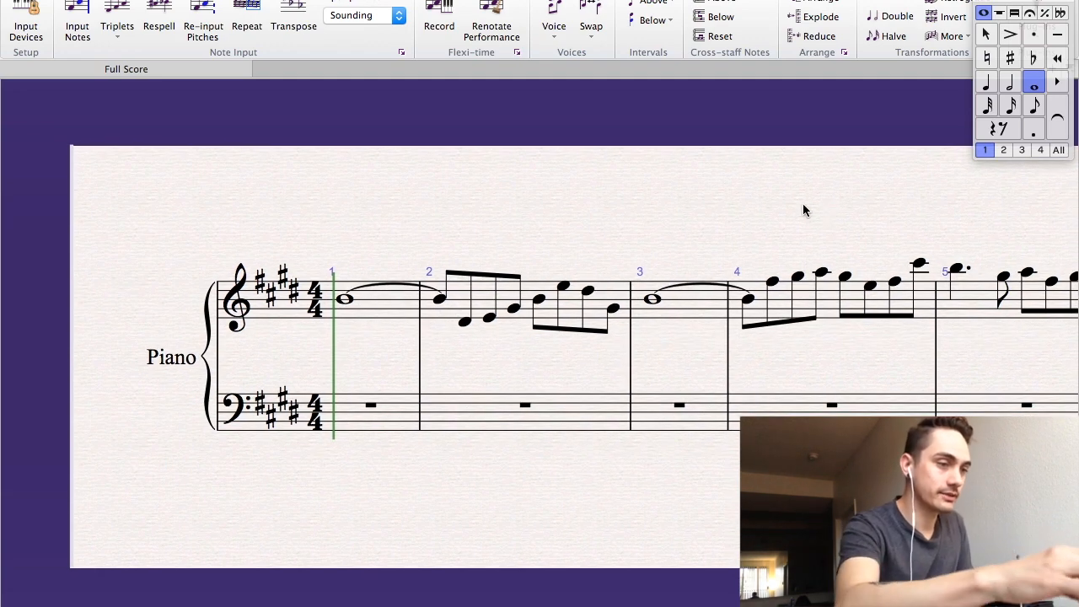
pyautogui.press('space')
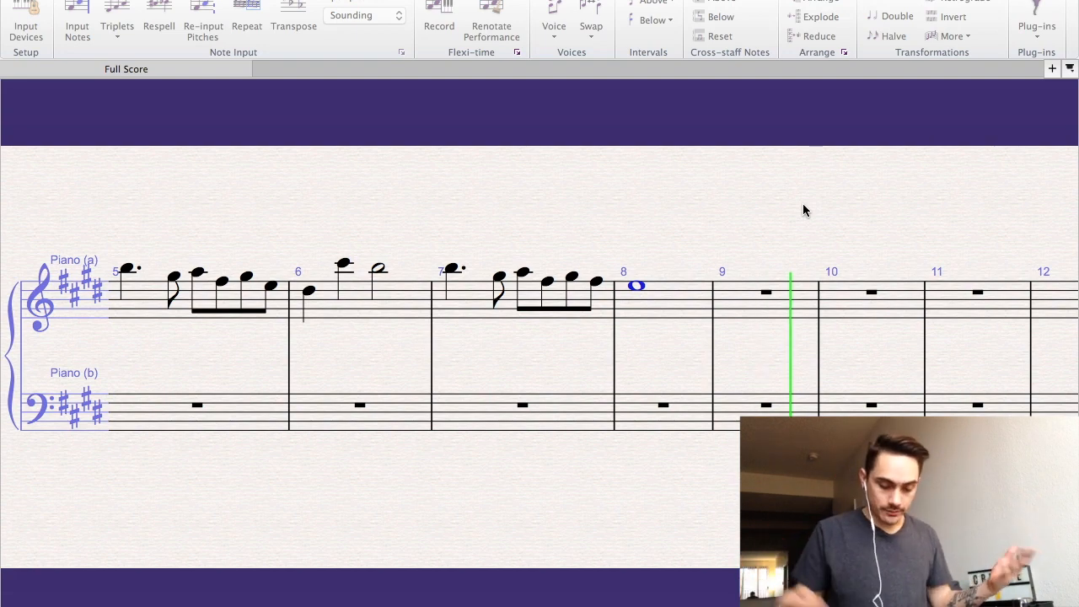
pyautogui.press('space')
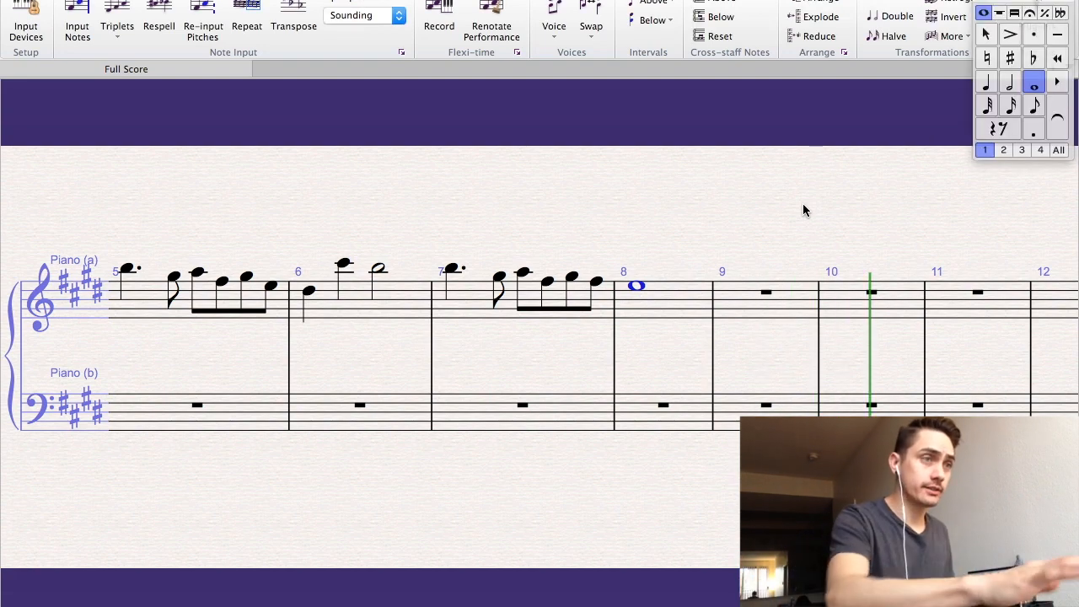
# Delete all the empty bars from bar 9 to the end of the score in both piano staves
pyautogui.click(755, 314)
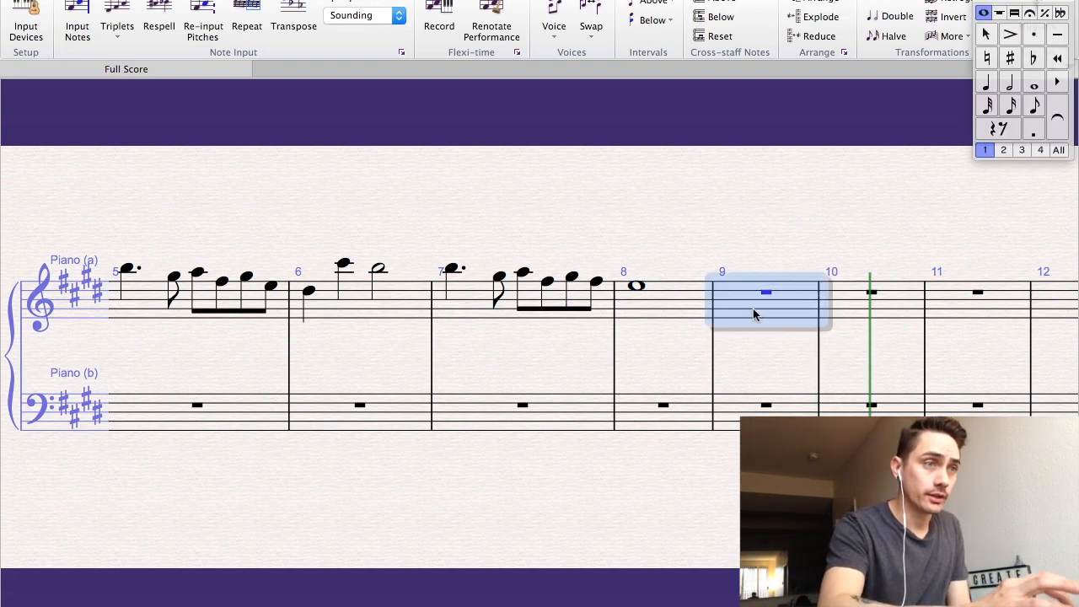
pyautogui.hotkey('shift', 'Down')
pyautogui.hscroll(20, 754, 314)
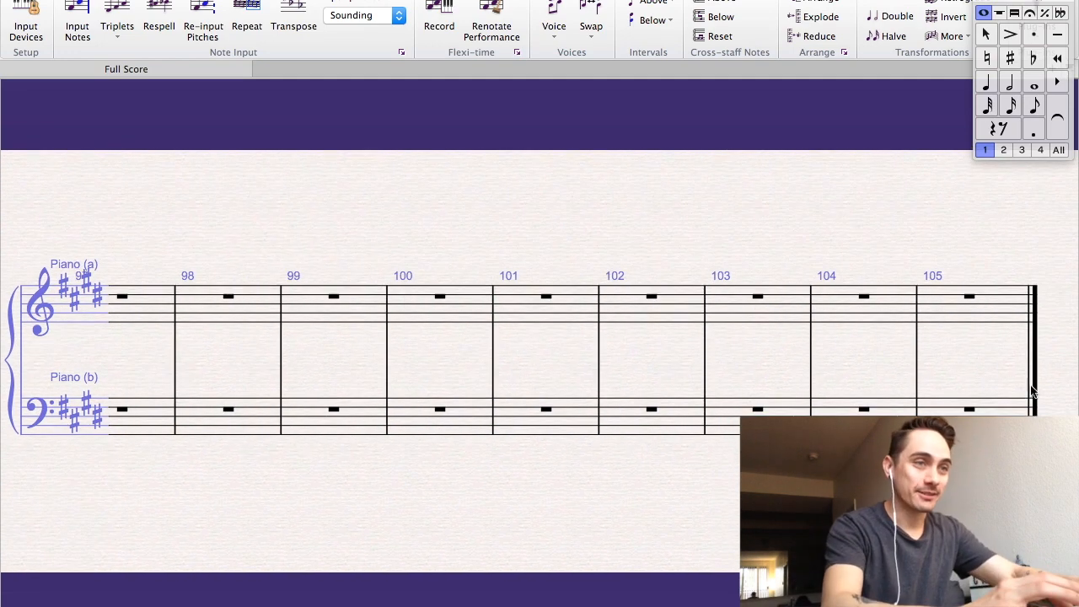
pyautogui.keyDown('shift'); pyautogui.click(982, 422); pyautogui.keyUp('shift')
pyautogui.press('space')
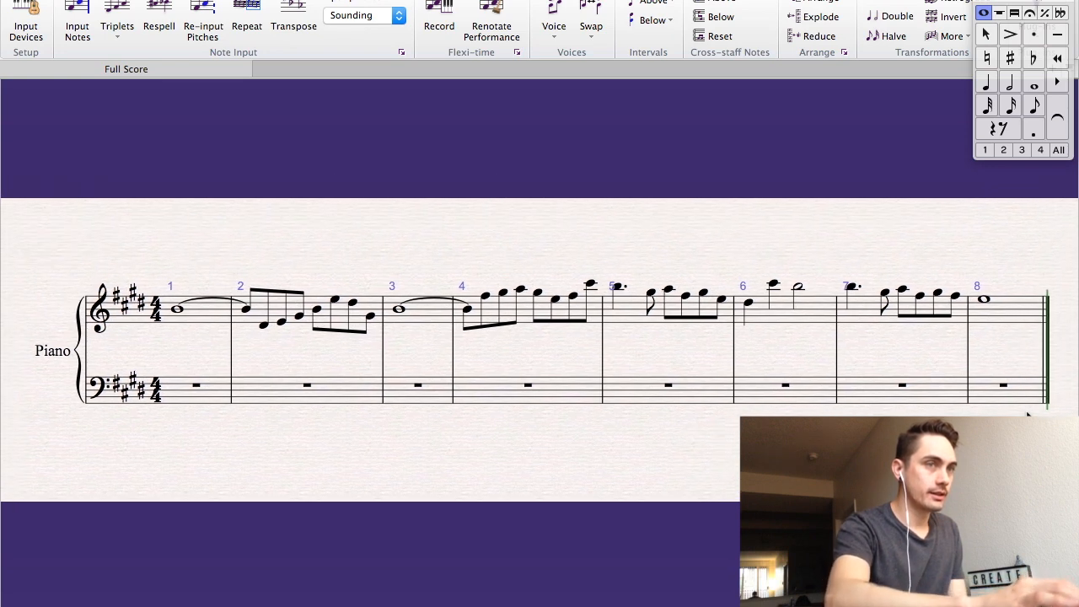
pyautogui.click(166, 308)
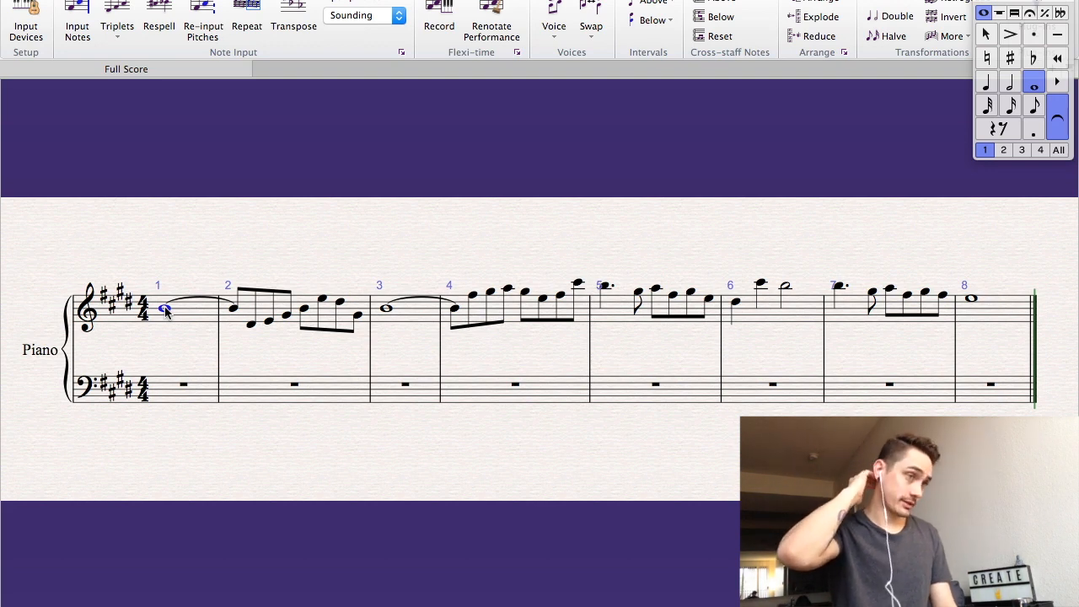
pyautogui.click(208, 258)
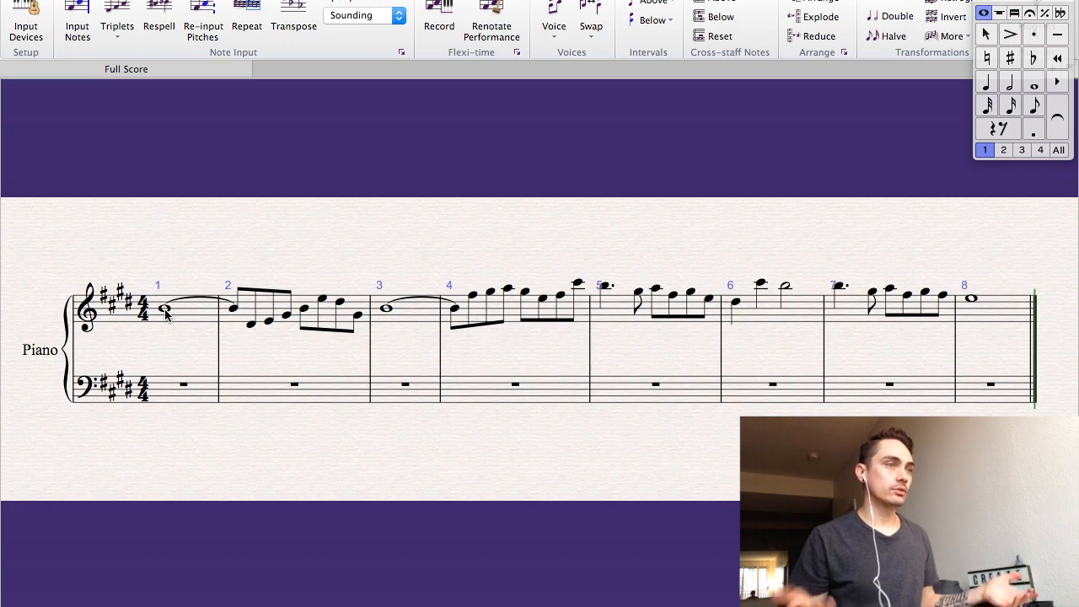
# Enter a whole-note chord of G, B and D in bar 1 of the bass staff
pyautogui.click(175, 383)
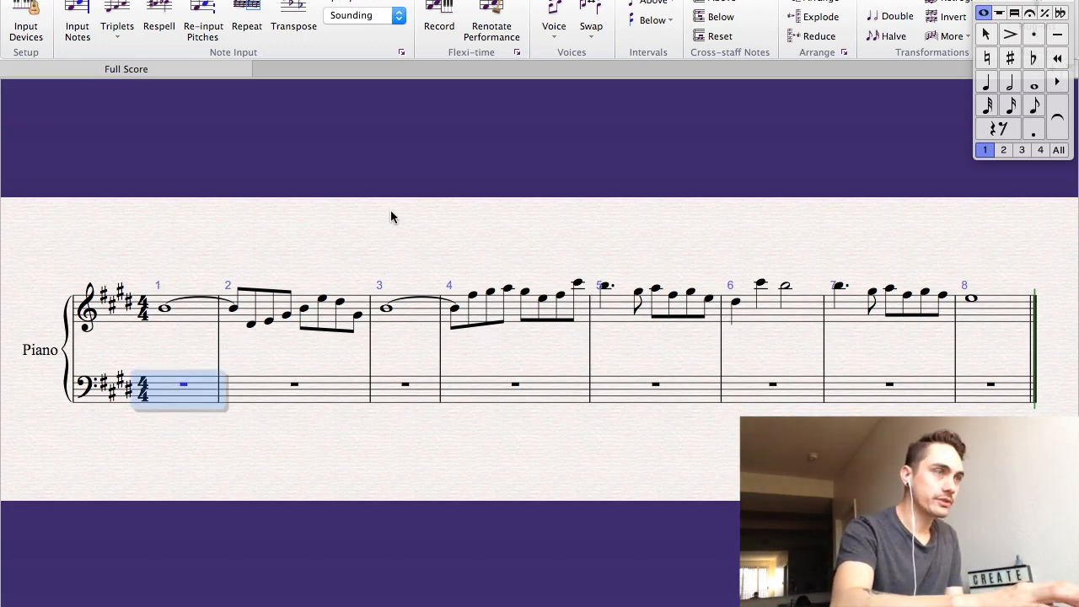
pyautogui.press('super+equal')
pyautogui.click(128, 335)
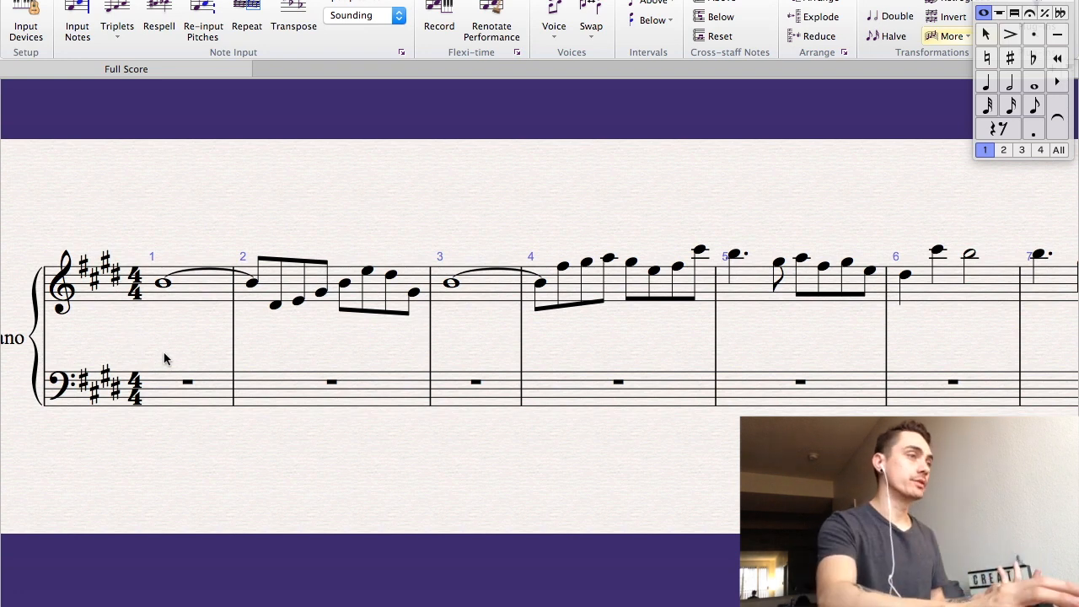
pyautogui.click(167, 386)
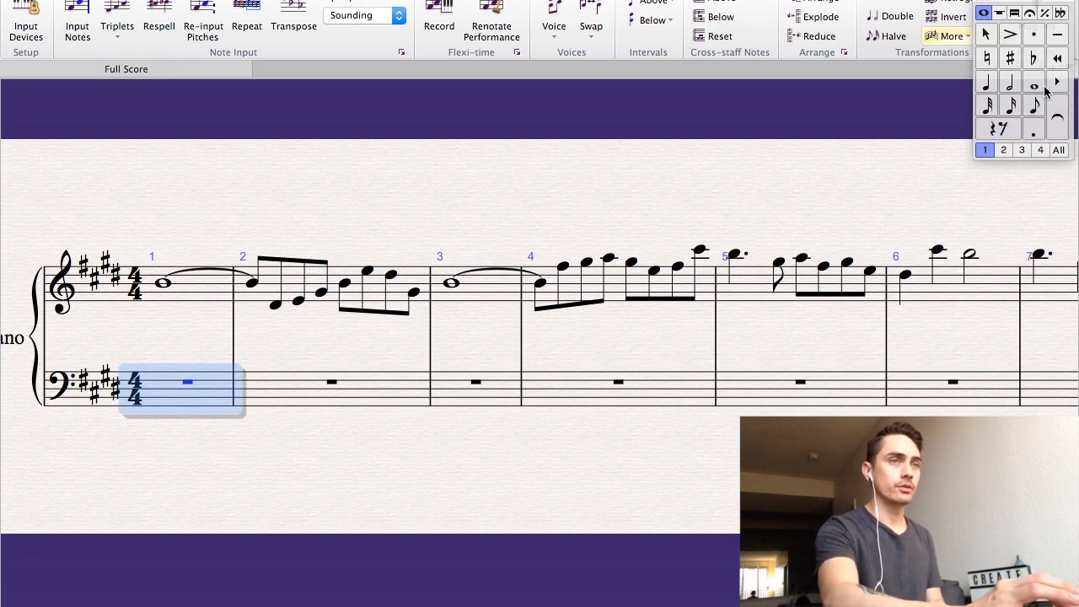
pyautogui.click(1035, 90)
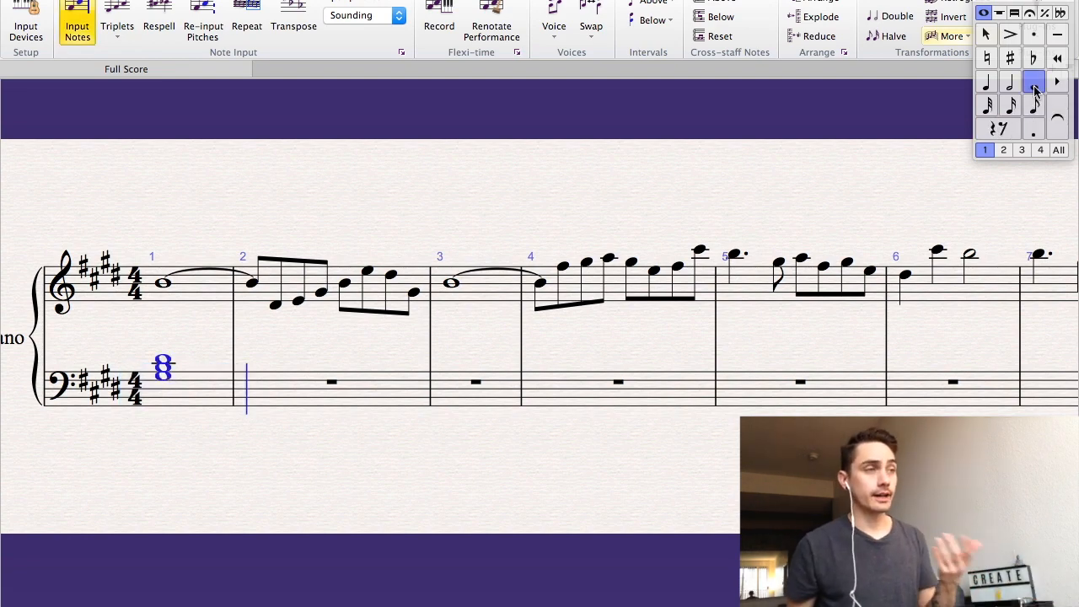
pyautogui.press('Escape')
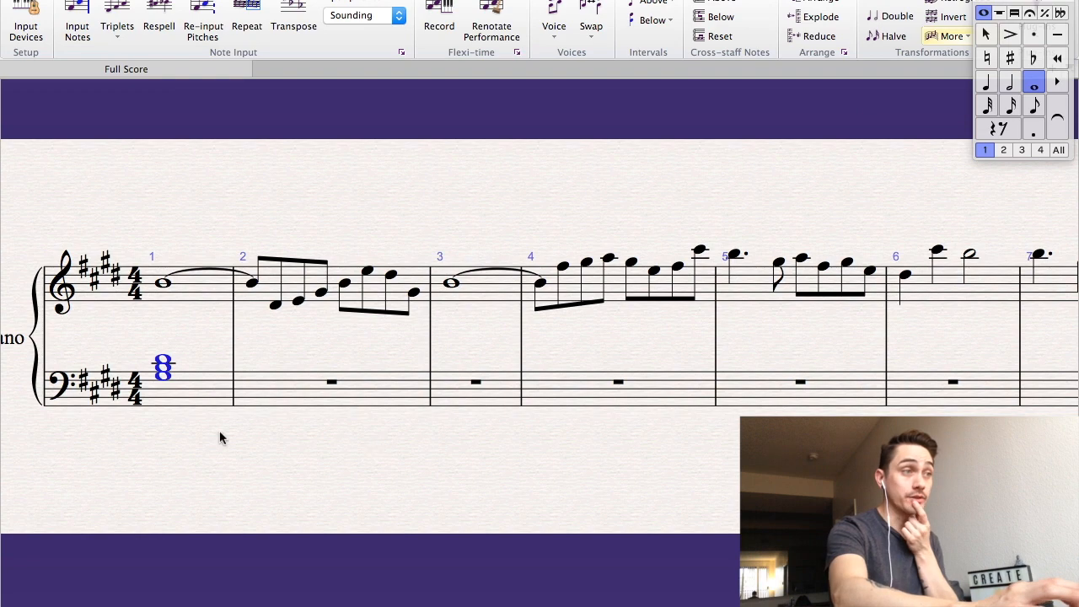
# Check the notes of the bass chord in bar 1 one by one
pyautogui.click(208, 399)
pyautogui.click(163, 375)
pyautogui.click(164, 369)
pyautogui.click(165, 360)
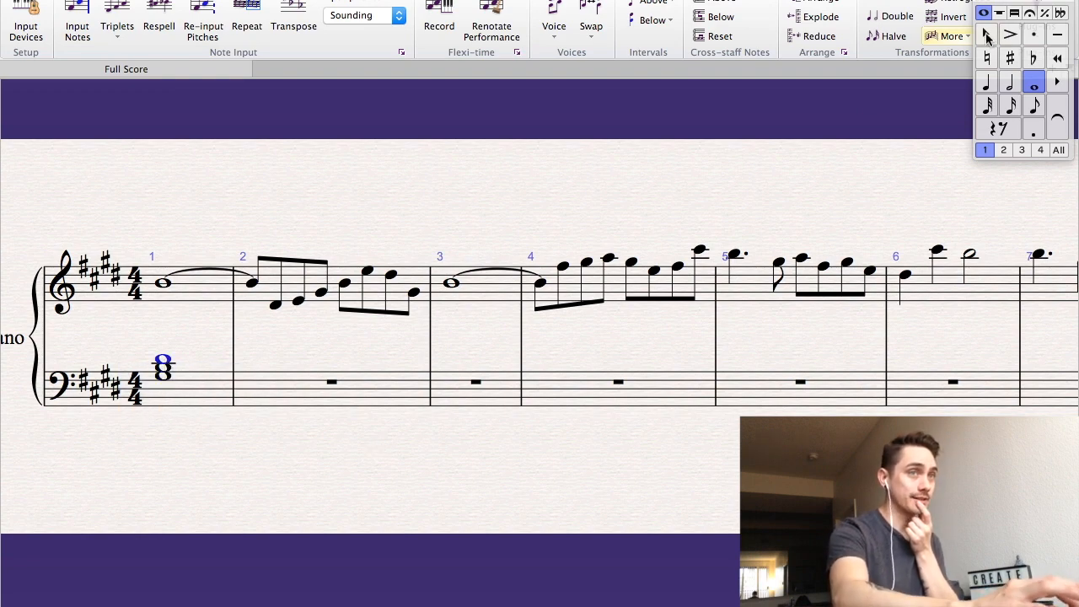
pyautogui.press('Escape')
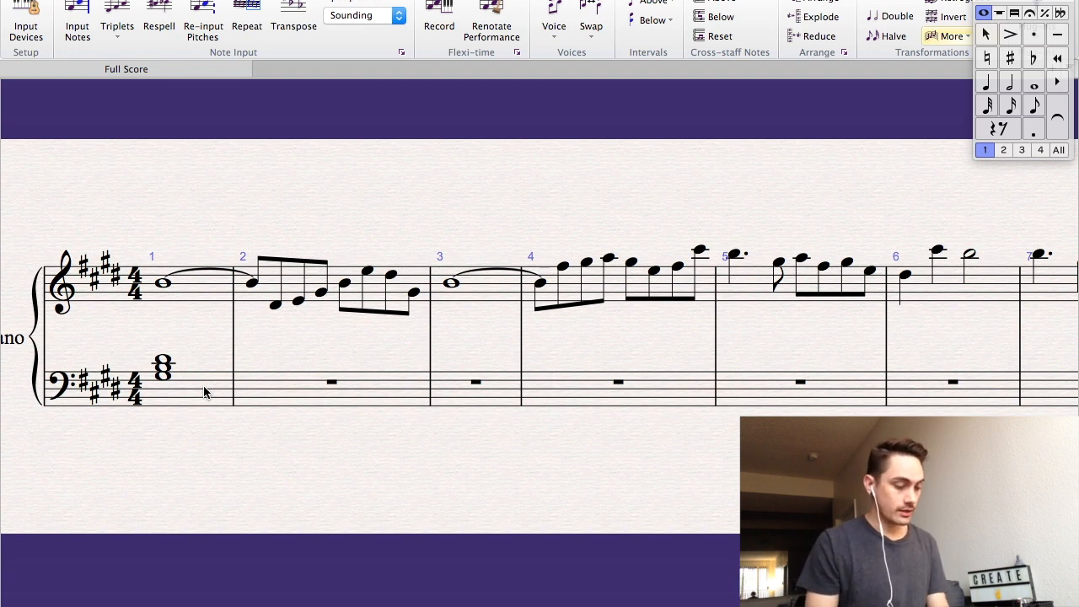
# Replace the bass chord in bar 1 with an open whole-note voicing of G, D and G
pyautogui.click(203, 385)
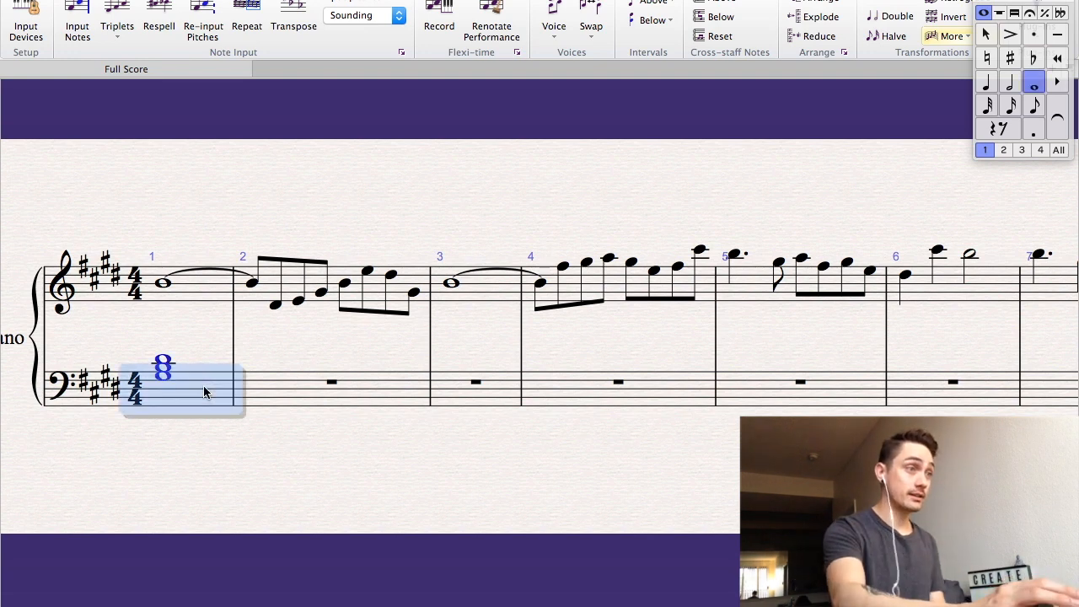
pyautogui.press('n')
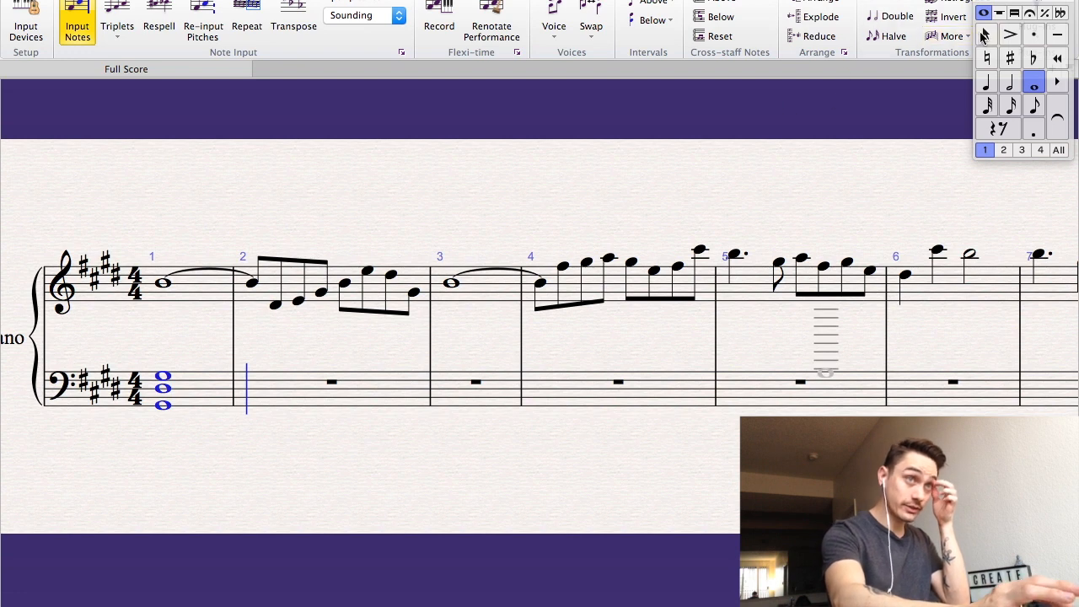
pyautogui.press('Escape')
# Add whole-note chords B-D-F in bar 1 and C-E-G in bar 2 under the treble melody, with A-E-A in bar 2 of the bass
pyautogui.click(162, 285)
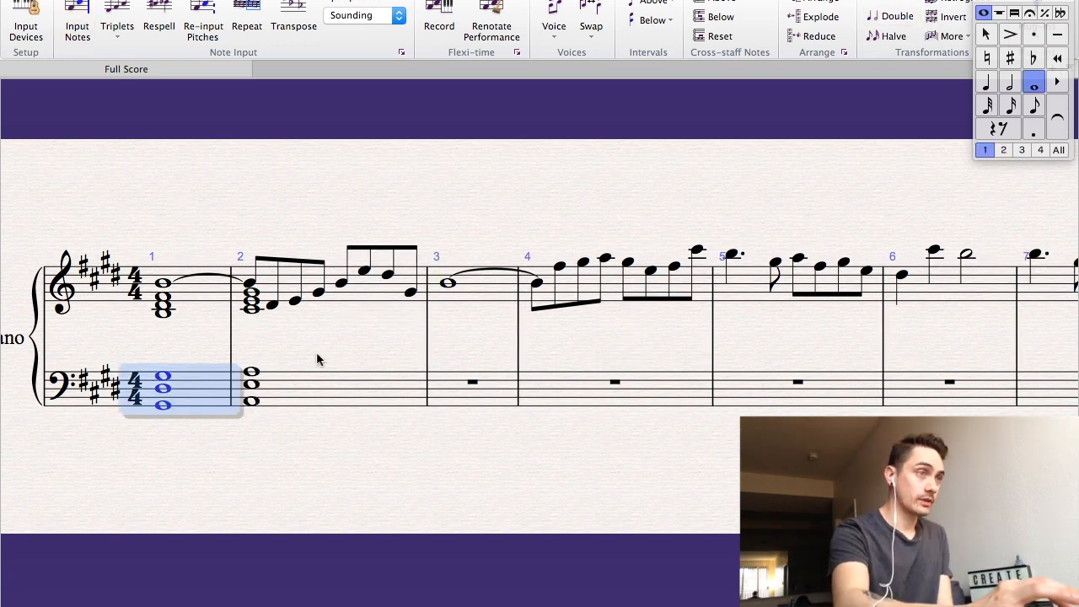
pyautogui.press('Escape')
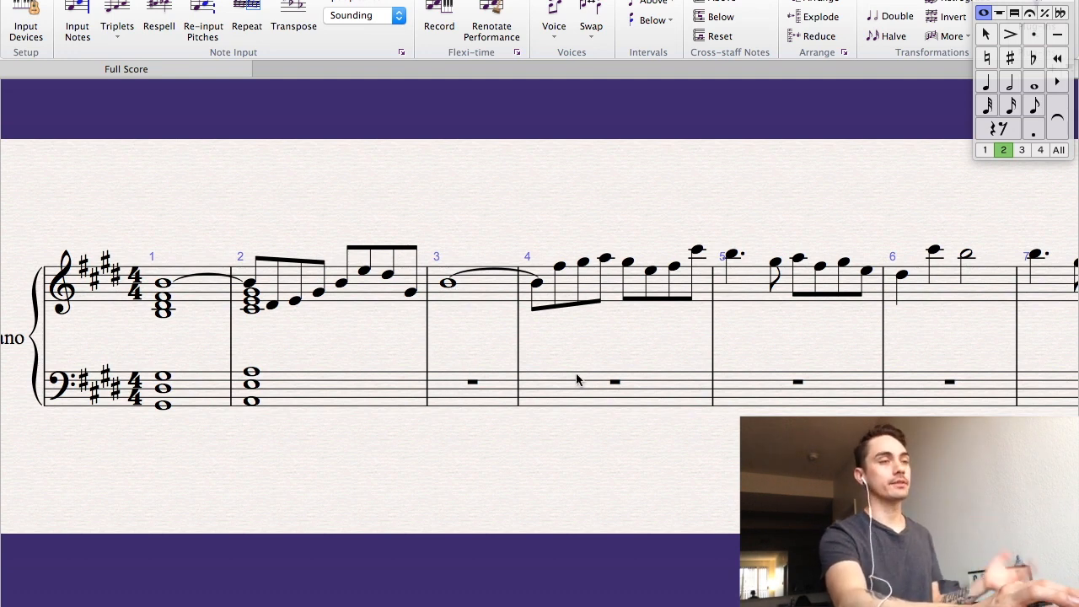
pyautogui.click(402, 364)
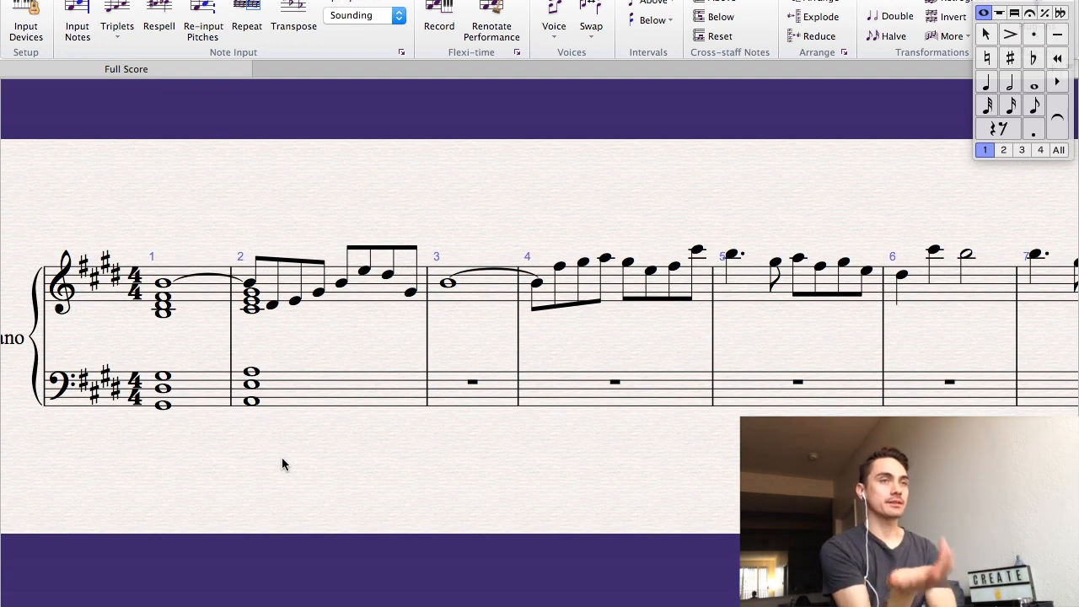
# Enter bar 3's whole notes C and G in the bass and D, E and G under the treble B, tying only the B
pyautogui.click(444, 401)
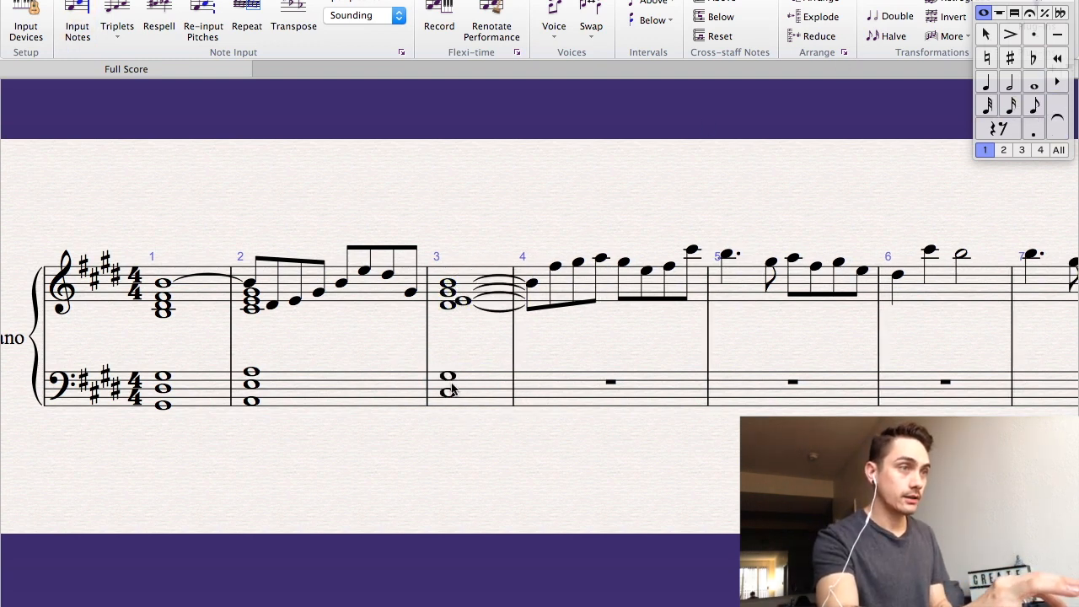
pyautogui.click(447, 309)
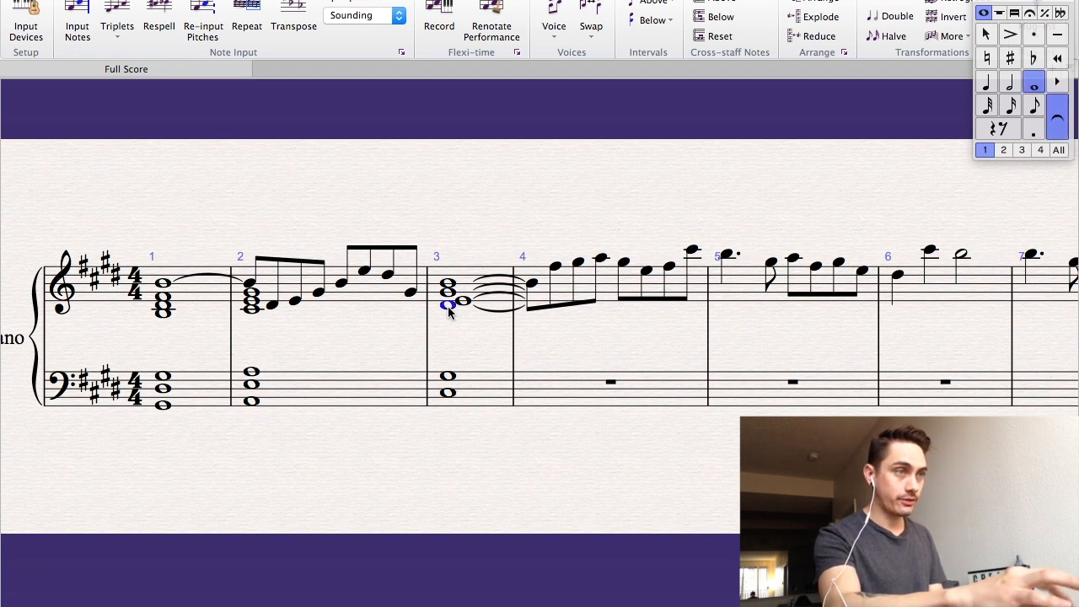
pyautogui.press('Right')
pyautogui.click(448, 305)
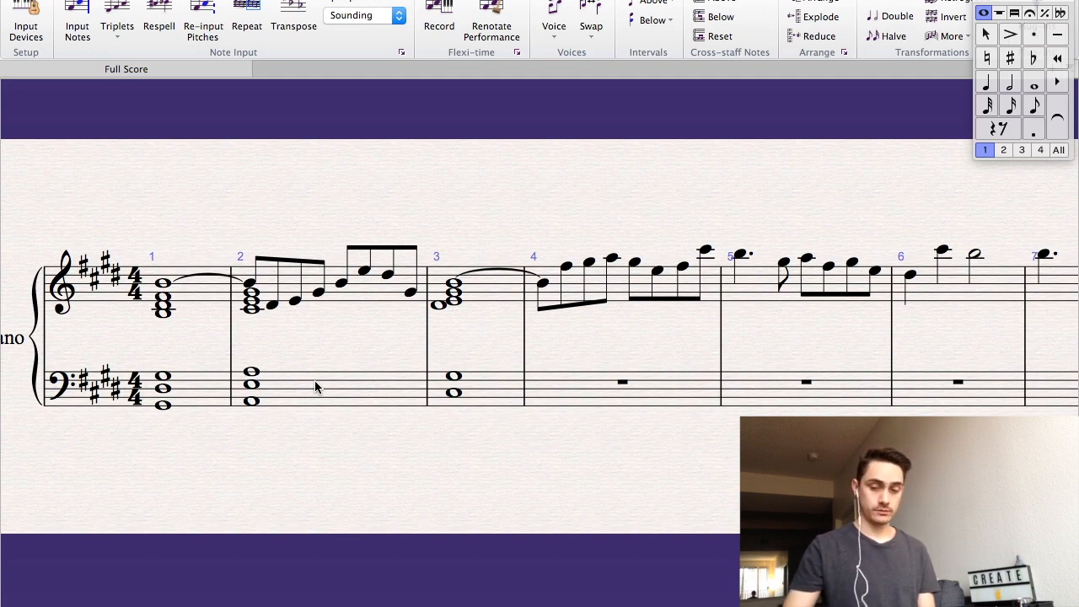
# Enter bar 4's whole notes D natural and A in the bass and D natural, F and A in the treble's second voice
pyautogui.click(624, 388)
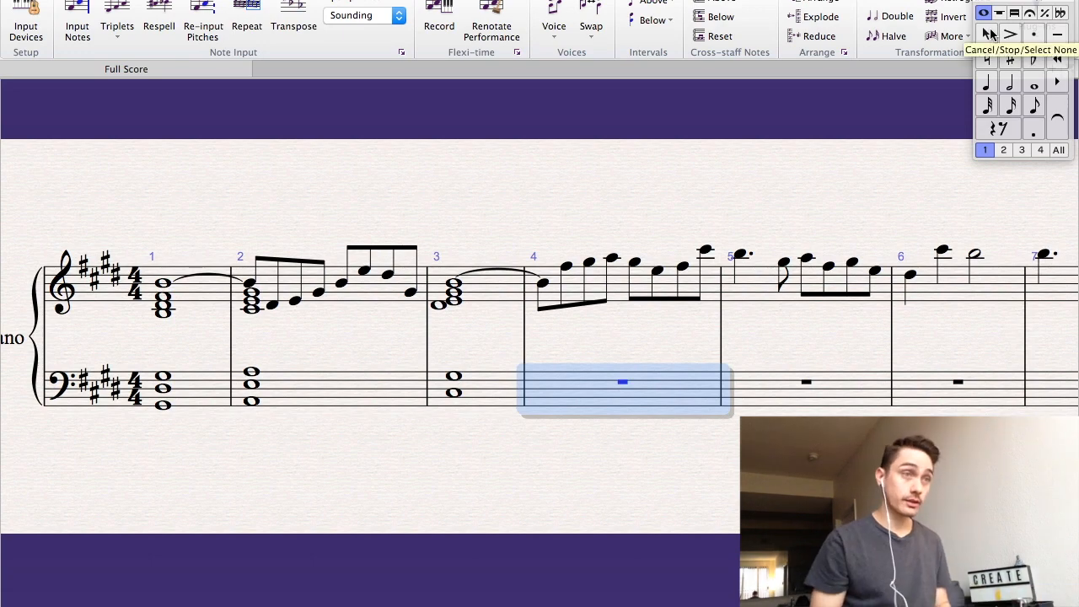
pyautogui.click(990, 34)
pyautogui.click(561, 384)
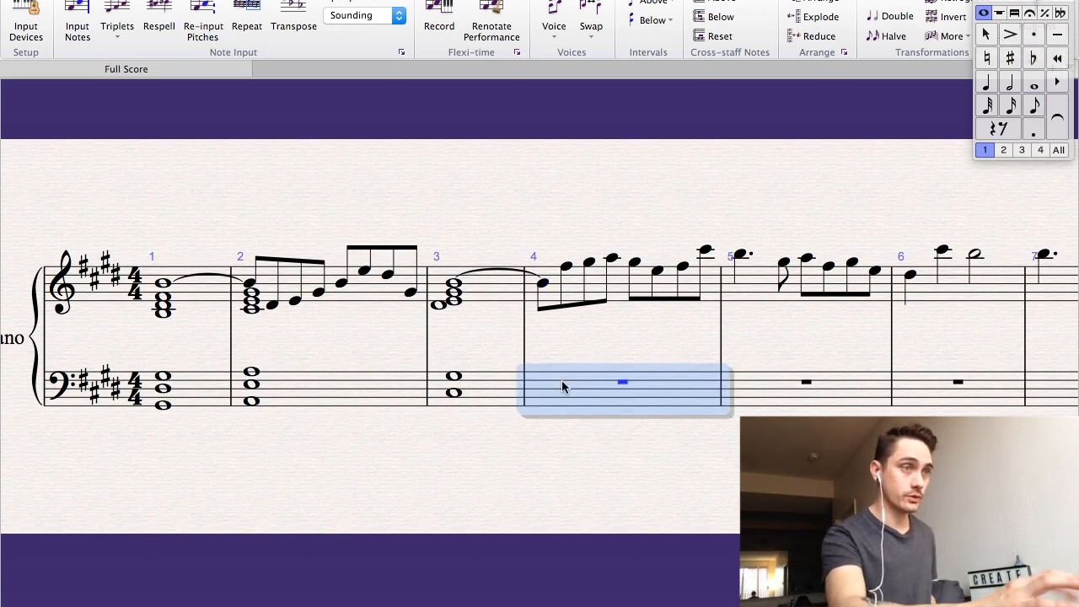
pyautogui.click(1033, 83)
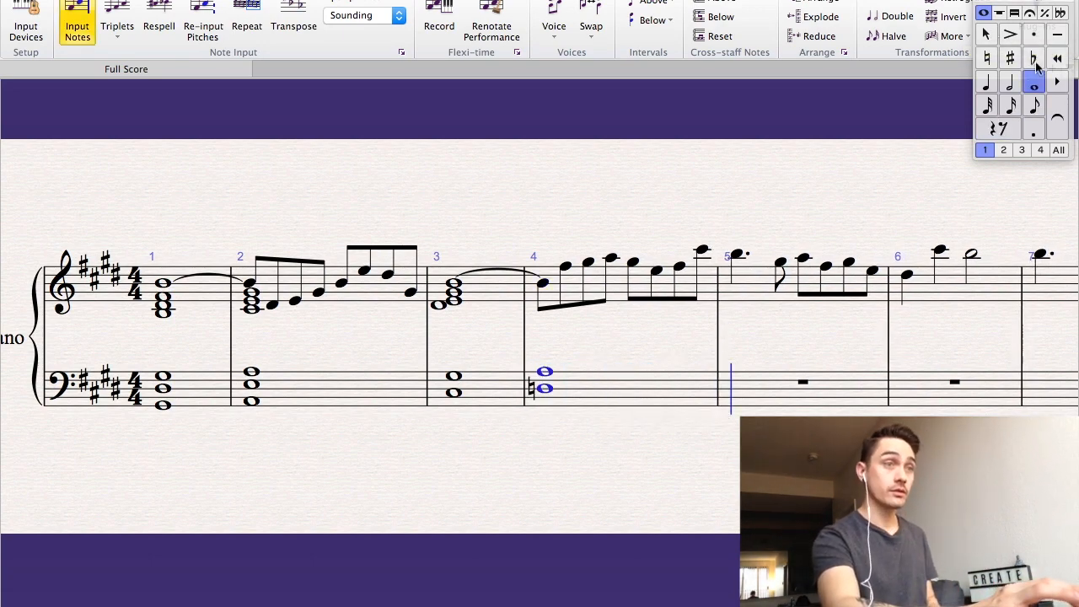
pyautogui.press('Escape')
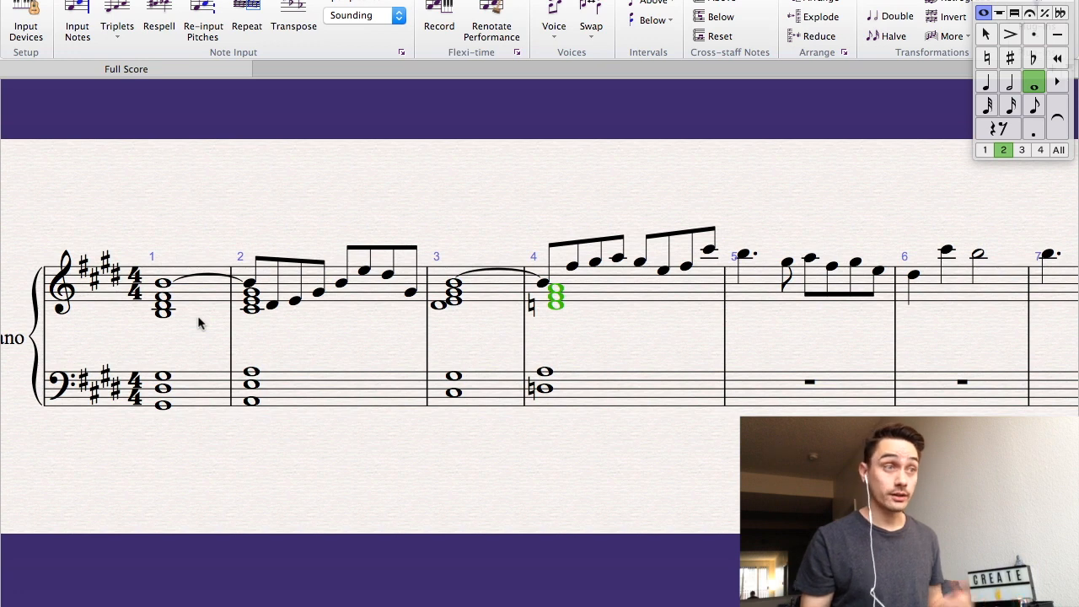
pyautogui.press('Escape')
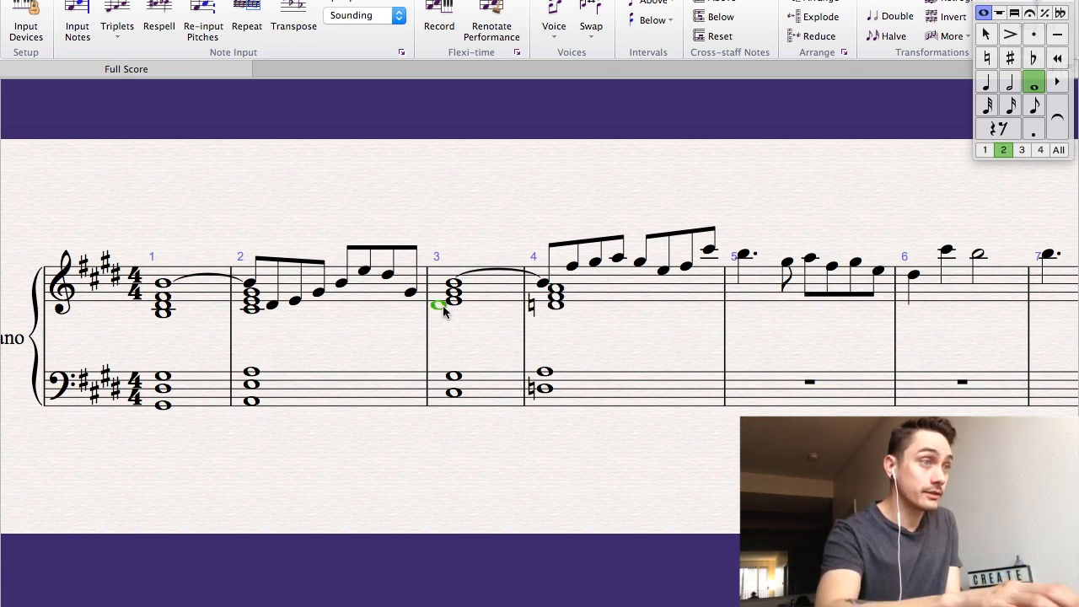
# Examine the chord voicings in both staves from bar 1 through bar 8
pyautogui.click(430, 312)
pyautogui.press('Escape')
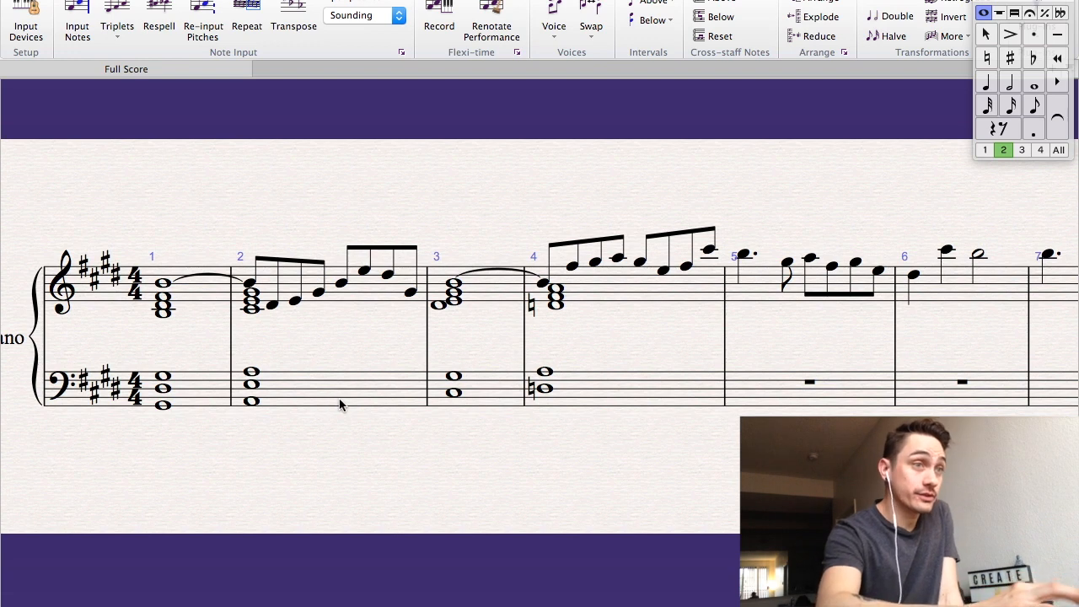
pyautogui.hscroll(5, 339, 405)
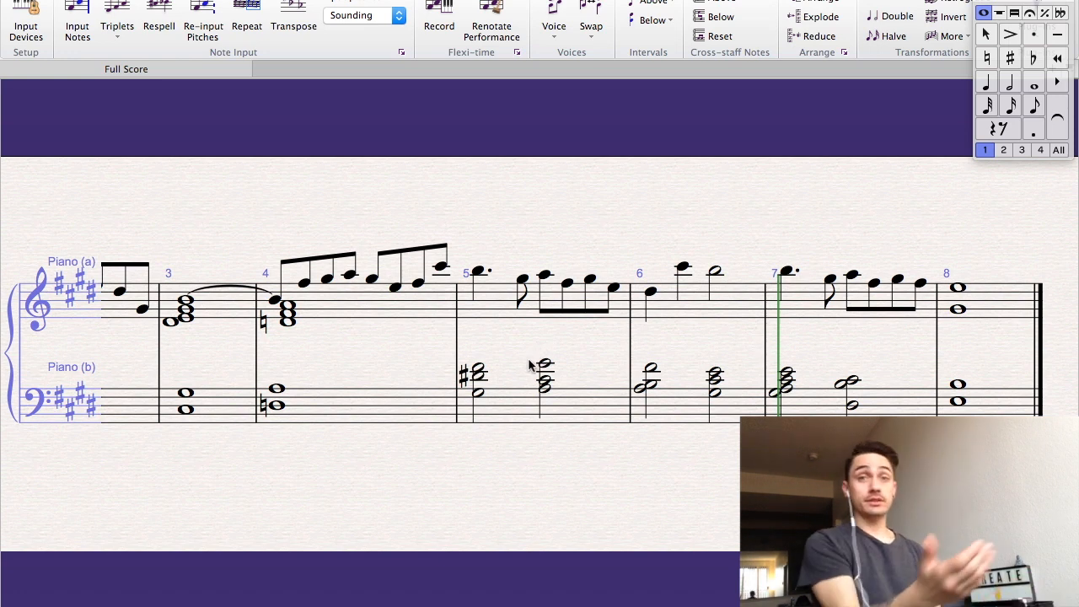
pyautogui.hscroll(-6, 503, 396)
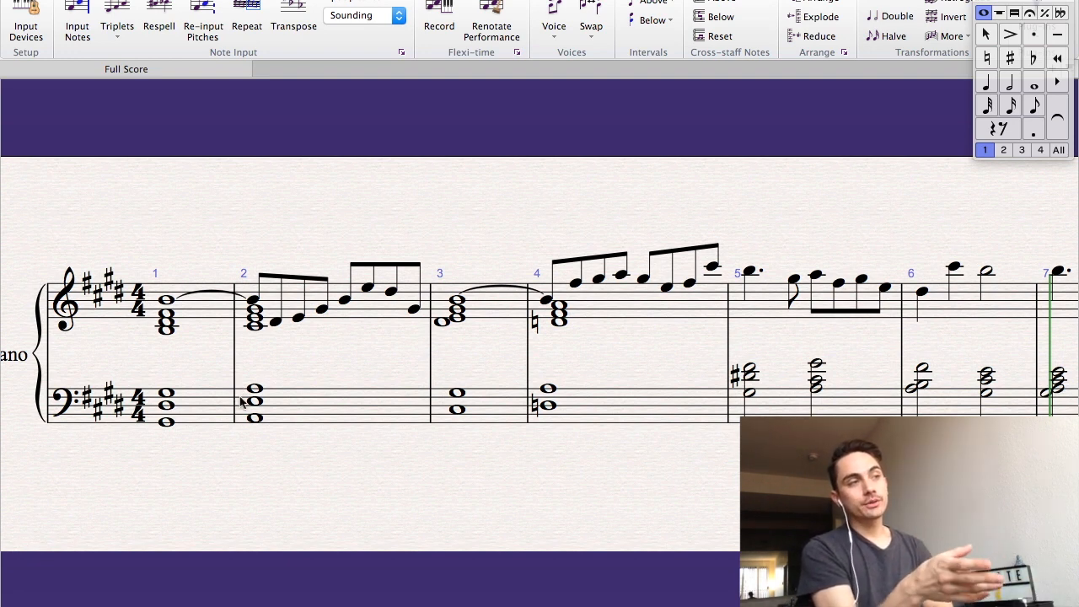
pyautogui.hscroll(5, 240, 402)
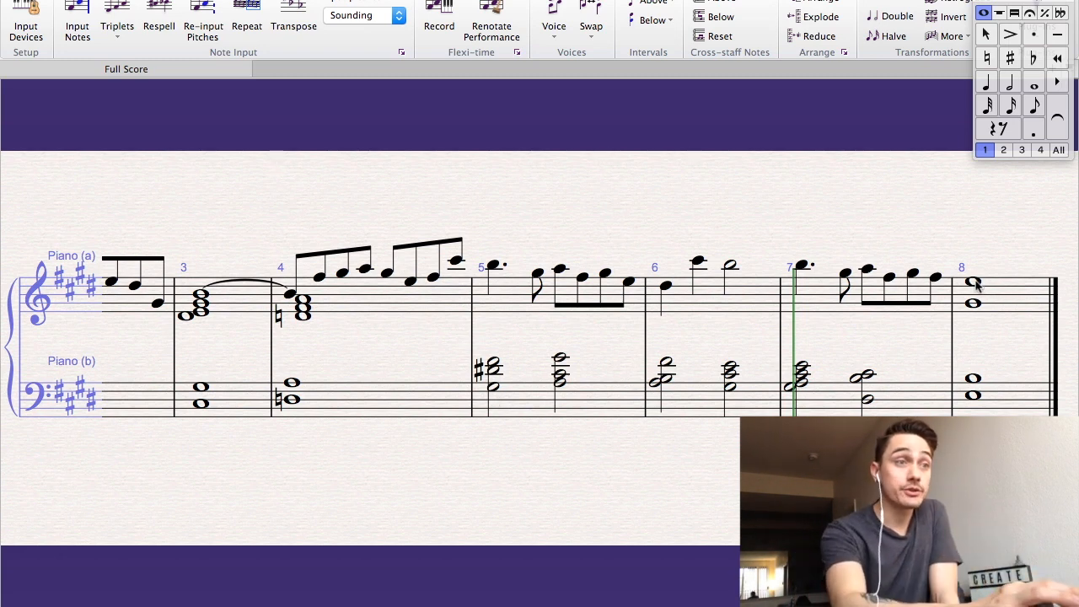
pyautogui.hscroll(-6, 969, 317)
pyautogui.hscroll(4, 933, 333)
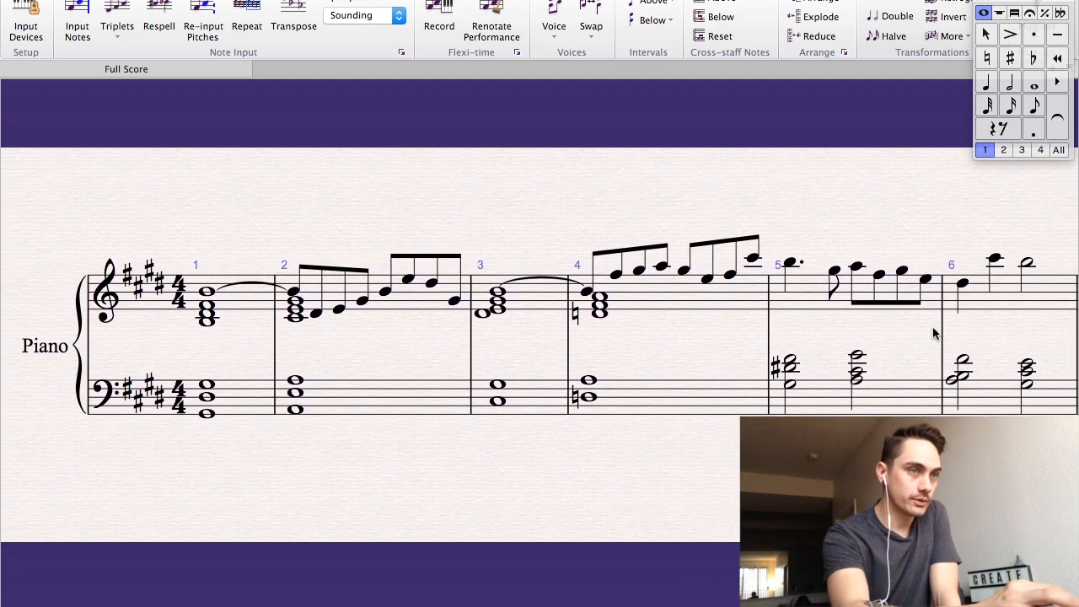
# Audition the treble melody note by note from bar 6 to bar 8, and check bar 6's first bass chord
pyautogui.press('super+minus')
pyautogui.hscroll(3, 802, 334)
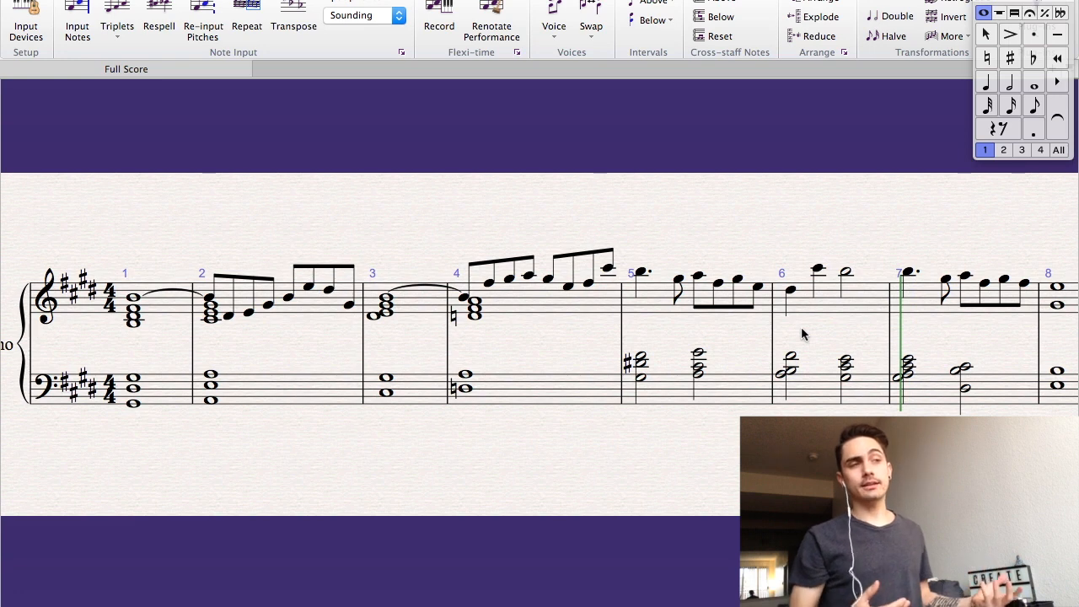
pyautogui.hscroll(3, 802, 334)
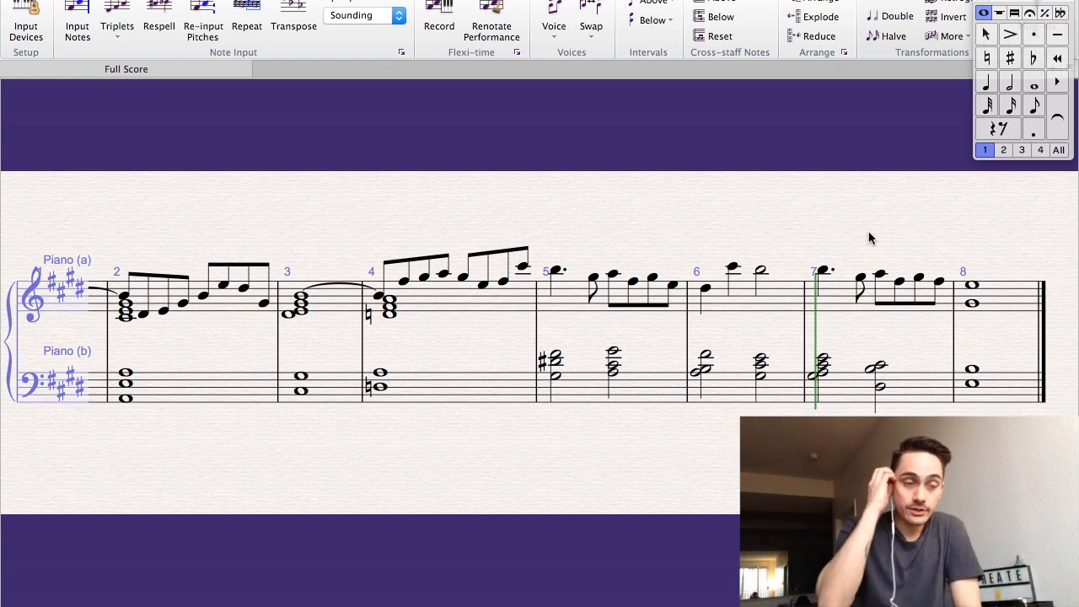
pyautogui.click(705, 289)
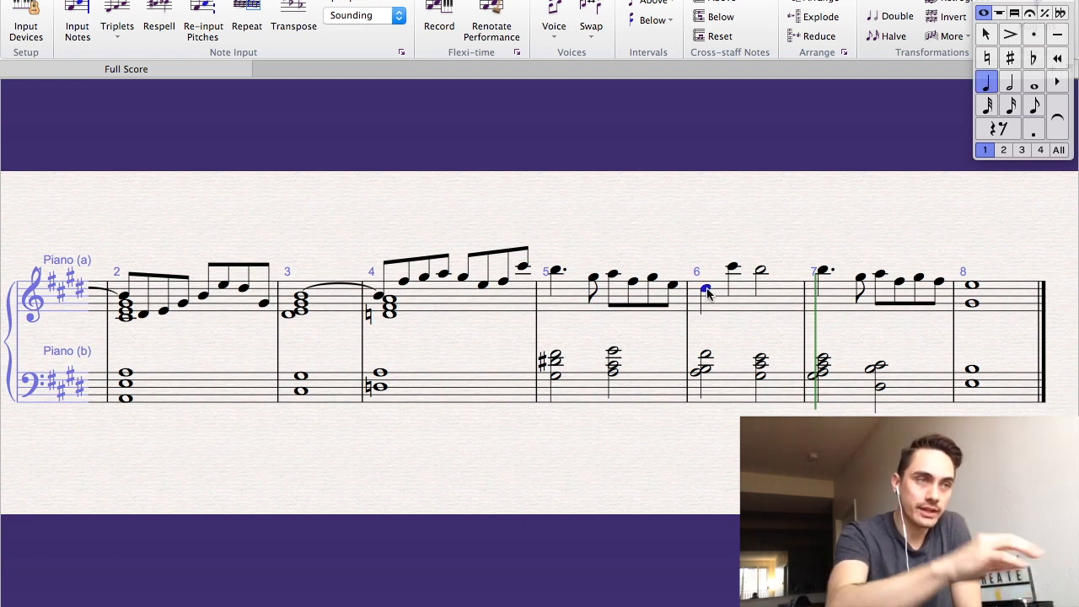
pyautogui.press('Right')
pyautogui.press('Right')
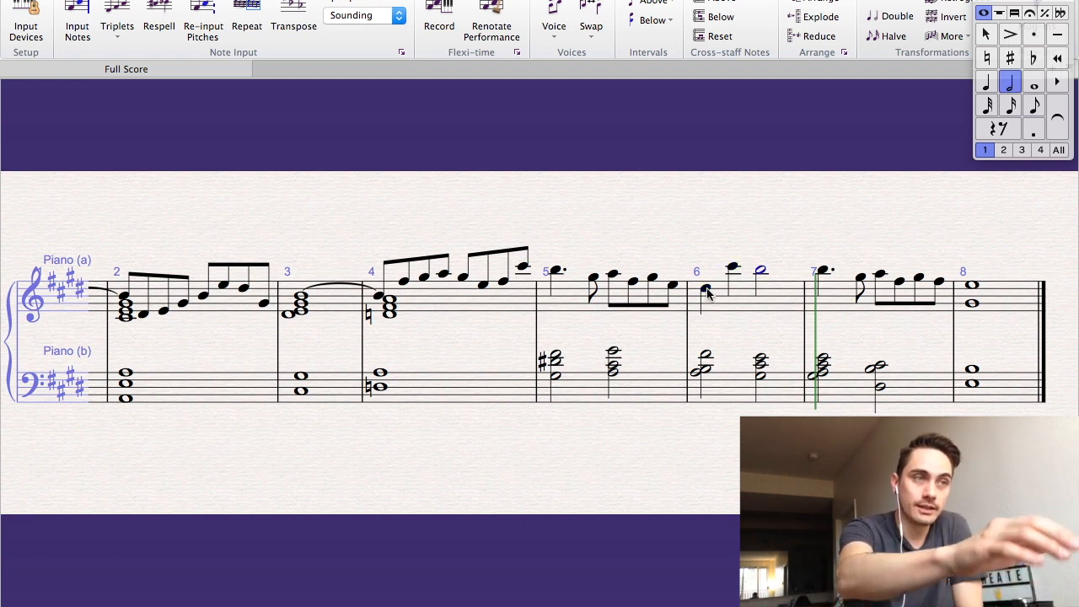
pyautogui.press('Right')
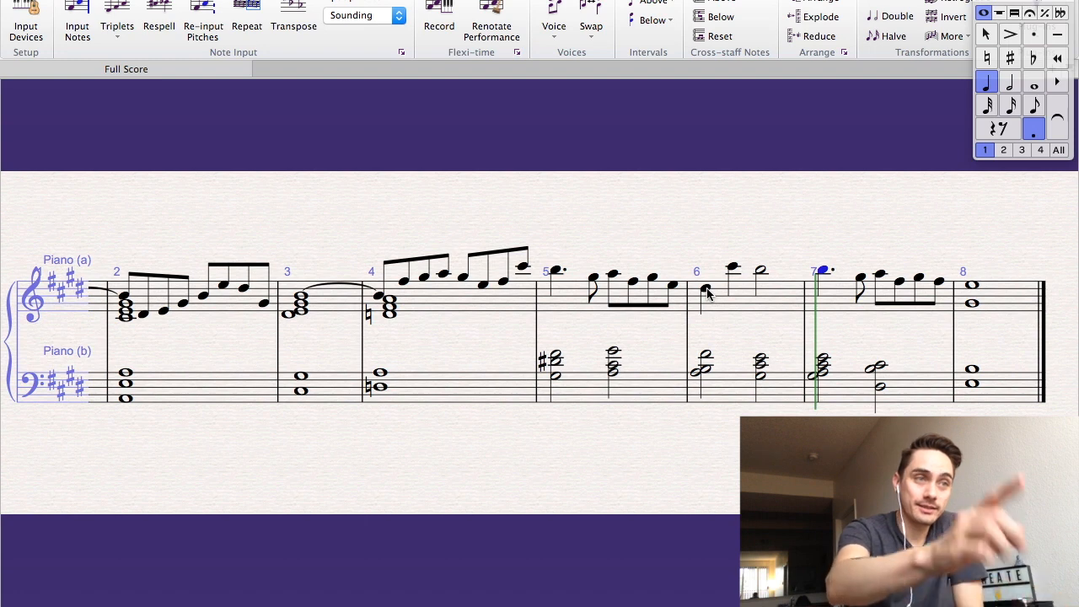
pyautogui.press('Right')
pyautogui.press('Right')
pyautogui.press('Right')
pyautogui.press('Right')
pyautogui.press('Right')
pyautogui.press('Right')
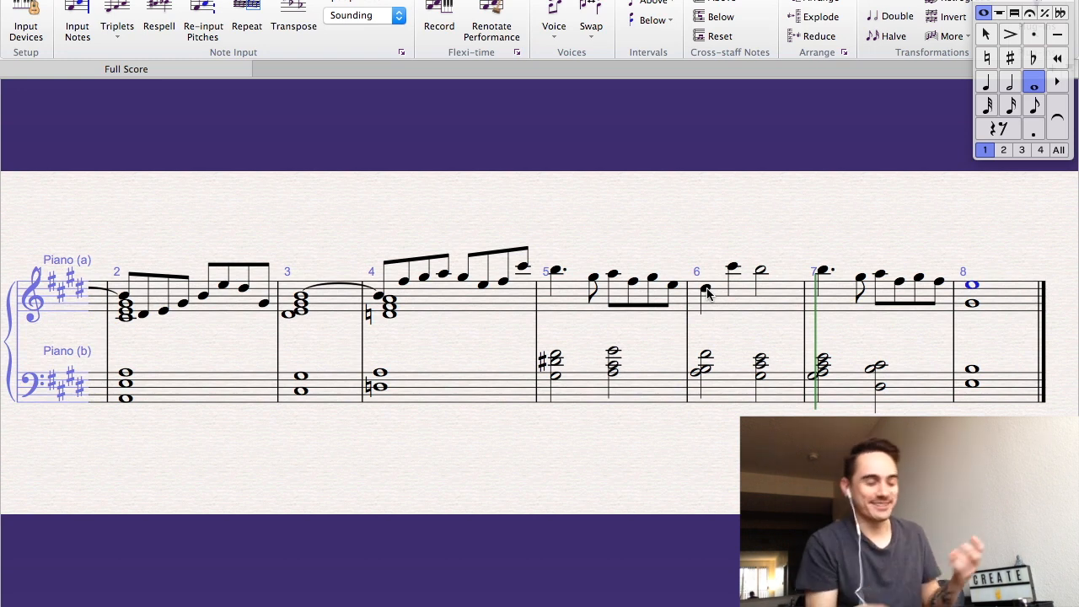
pyautogui.click(706, 290)
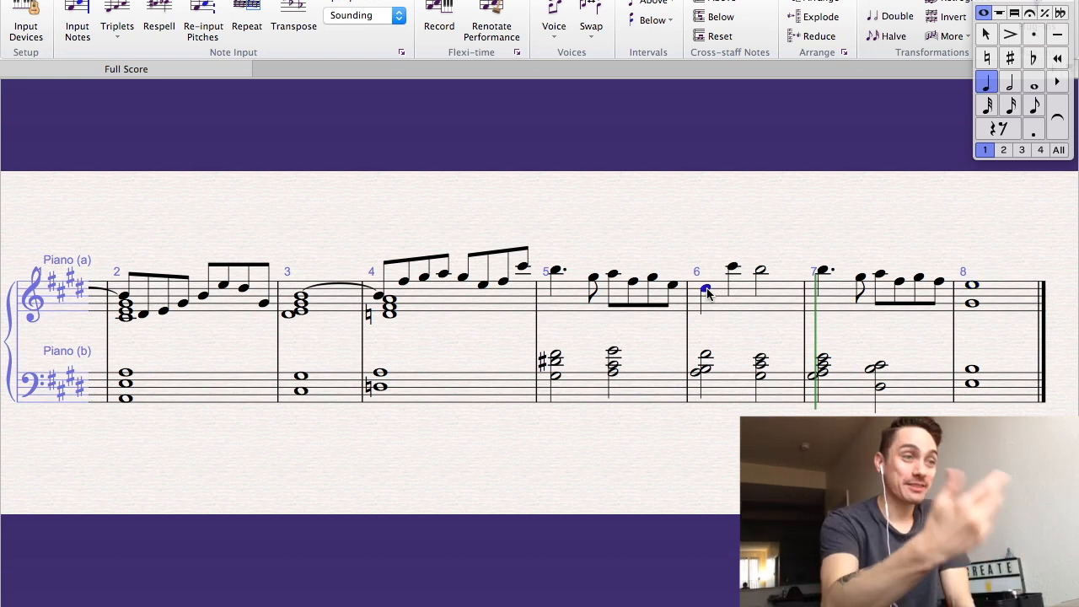
pyautogui.click(706, 374)
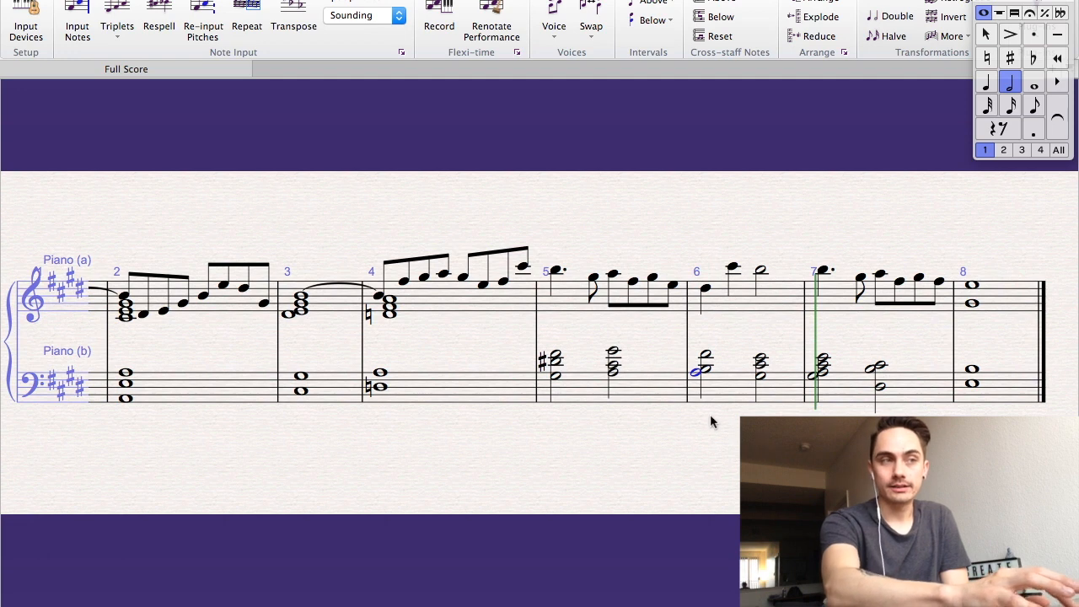
pyautogui.press('Escape')
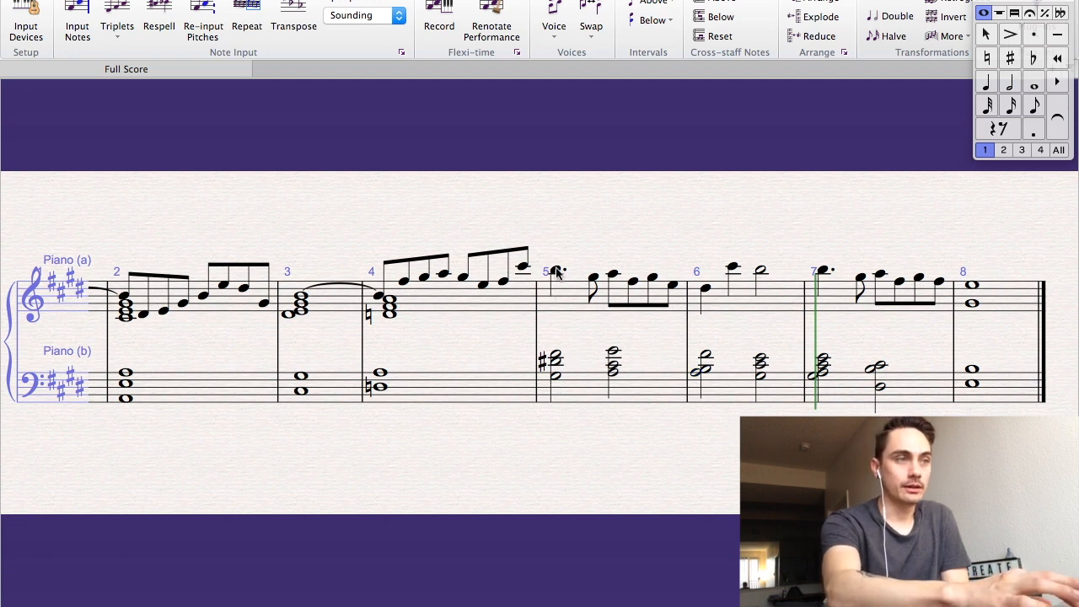
# Play back the score from the dotted quarter note at the start of bar 5 through bar 8
pyautogui.click(557, 271)
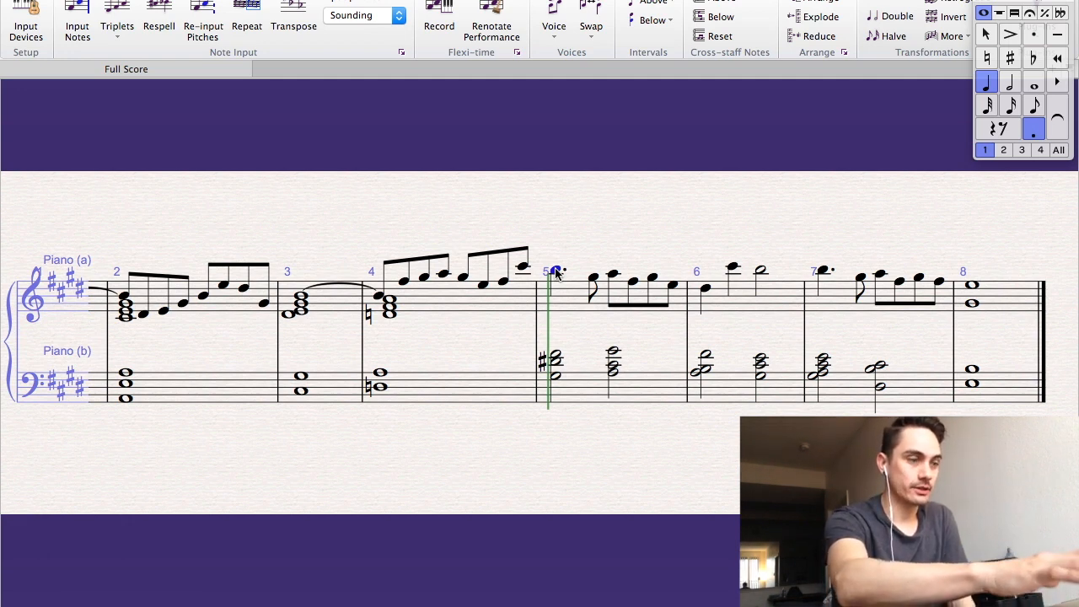
pyautogui.press('space')
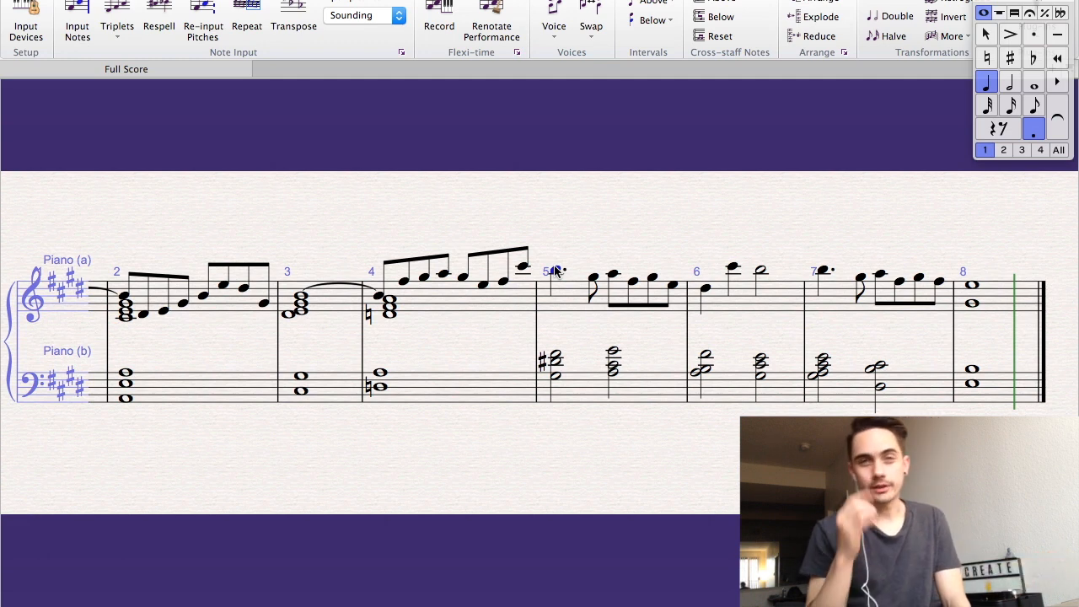
pyautogui.click(556, 270)
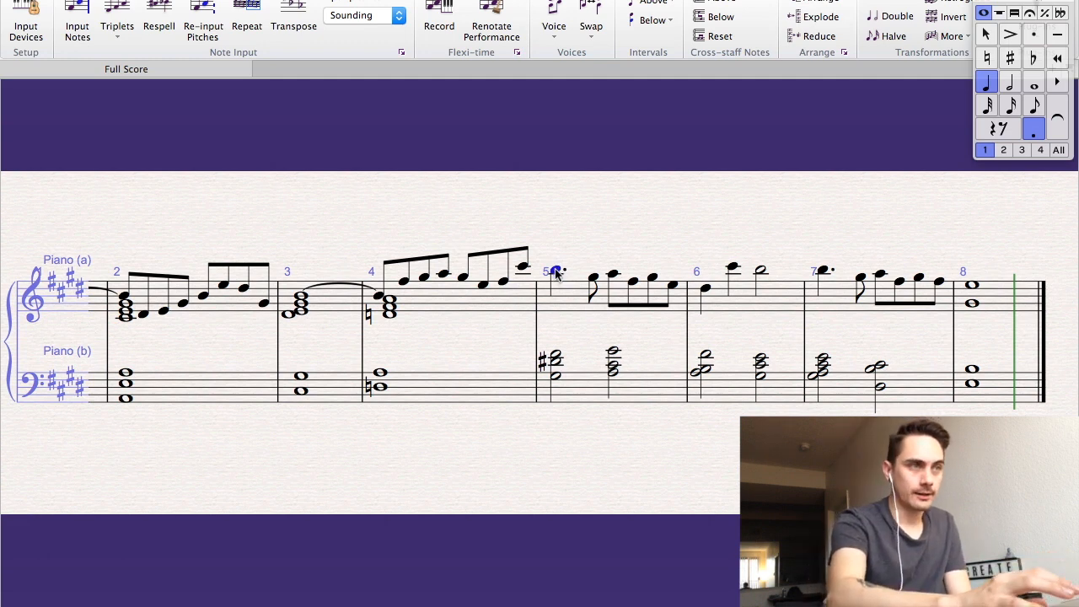
pyautogui.press('Escape')
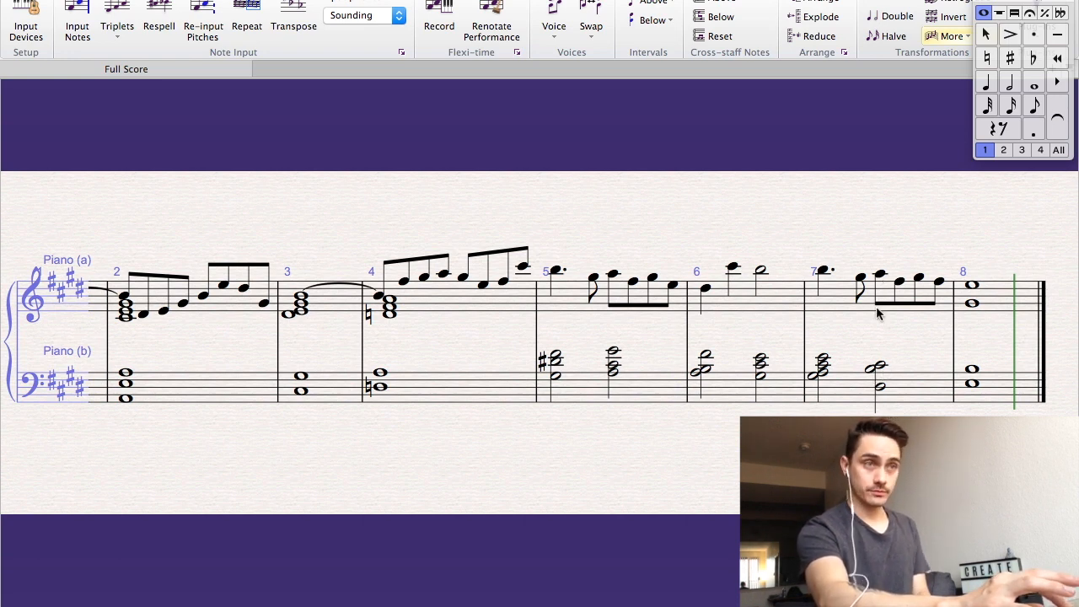
# Try a low three-note chord in place of the treble eighth note on beat three of bar 7, and undo it
pyautogui.click(879, 386)
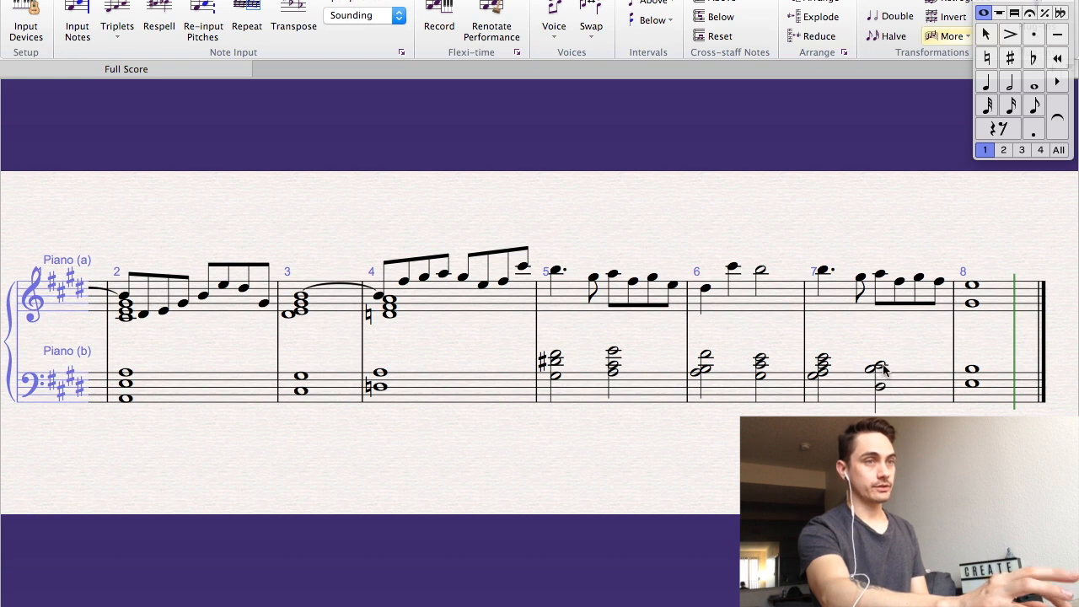
pyautogui.click(875, 369)
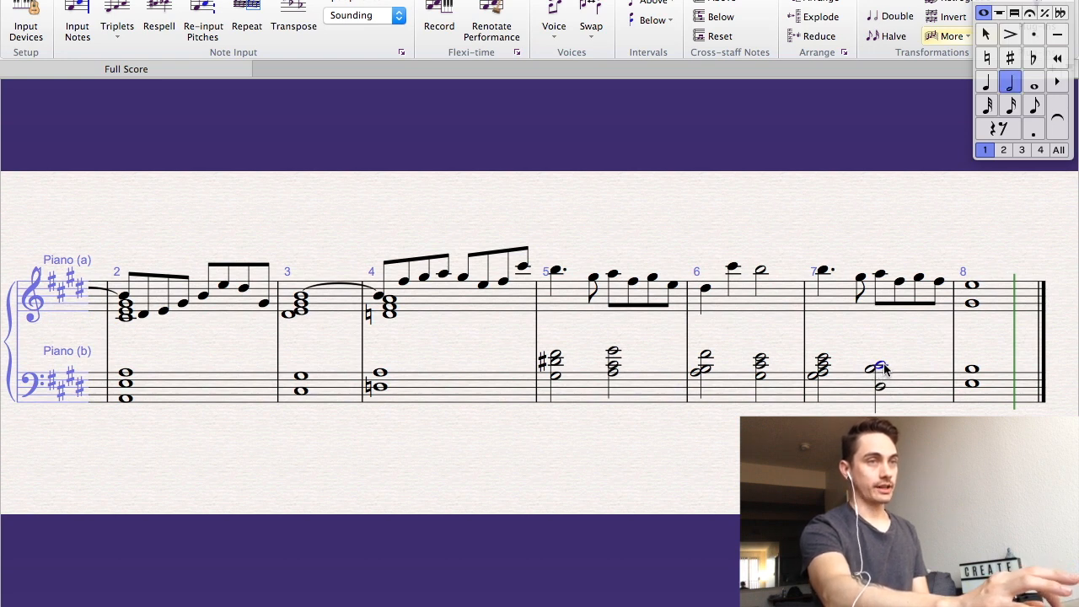
pyautogui.click(880, 277)
pyautogui.press('n')
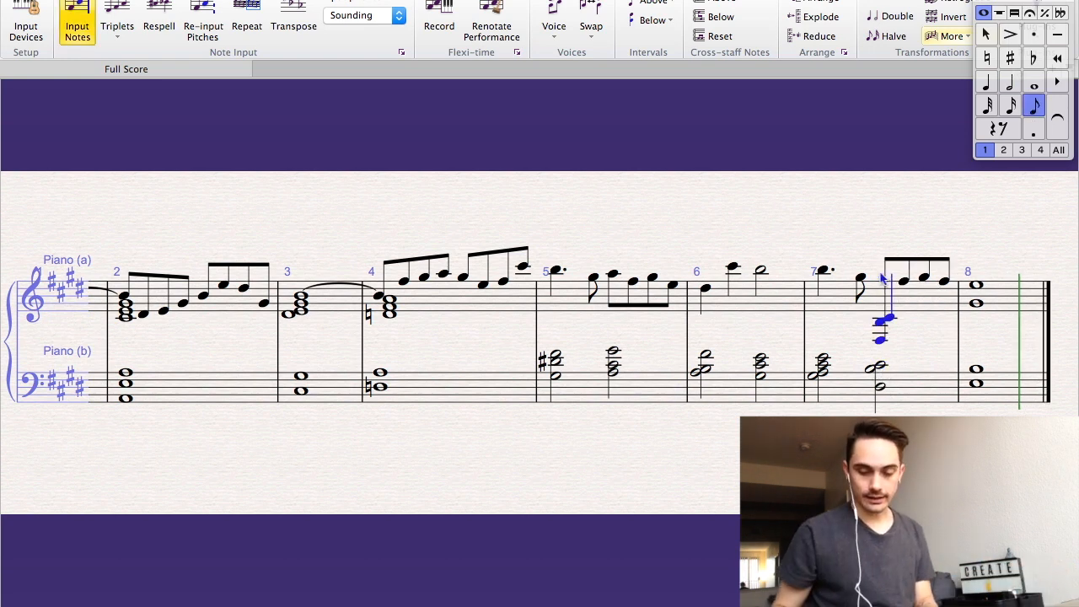
pyautogui.press('Escape')
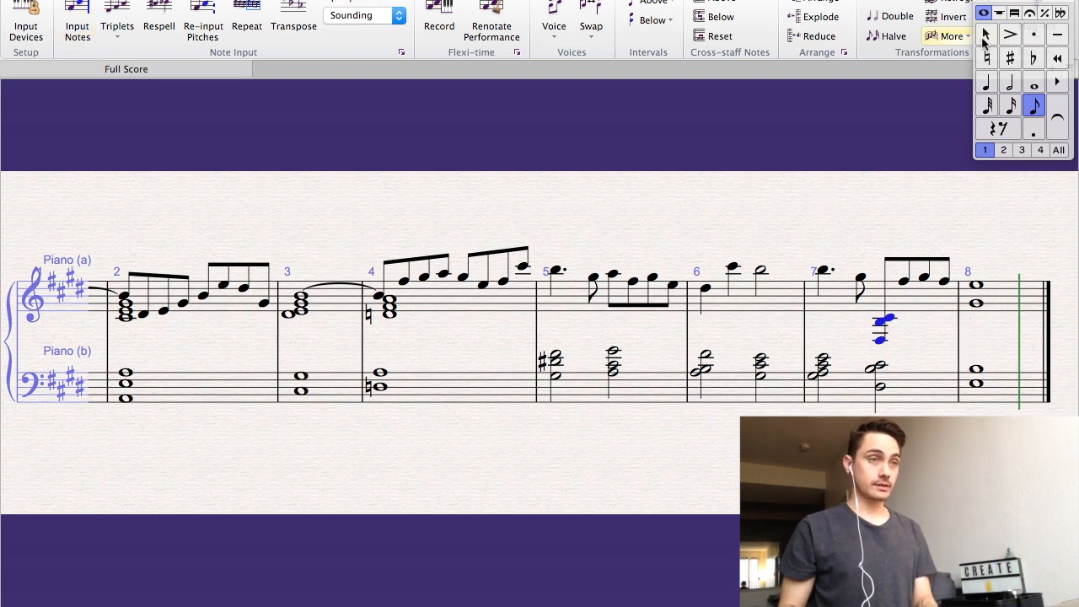
pyautogui.press('n')
pyautogui.press('super+z')
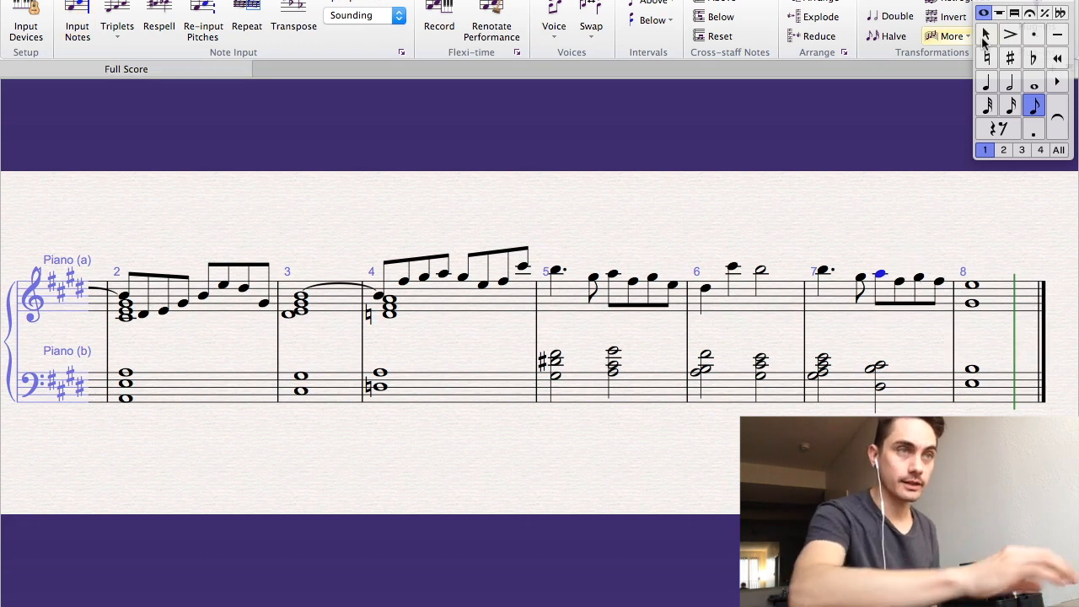
pyautogui.press('Escape')
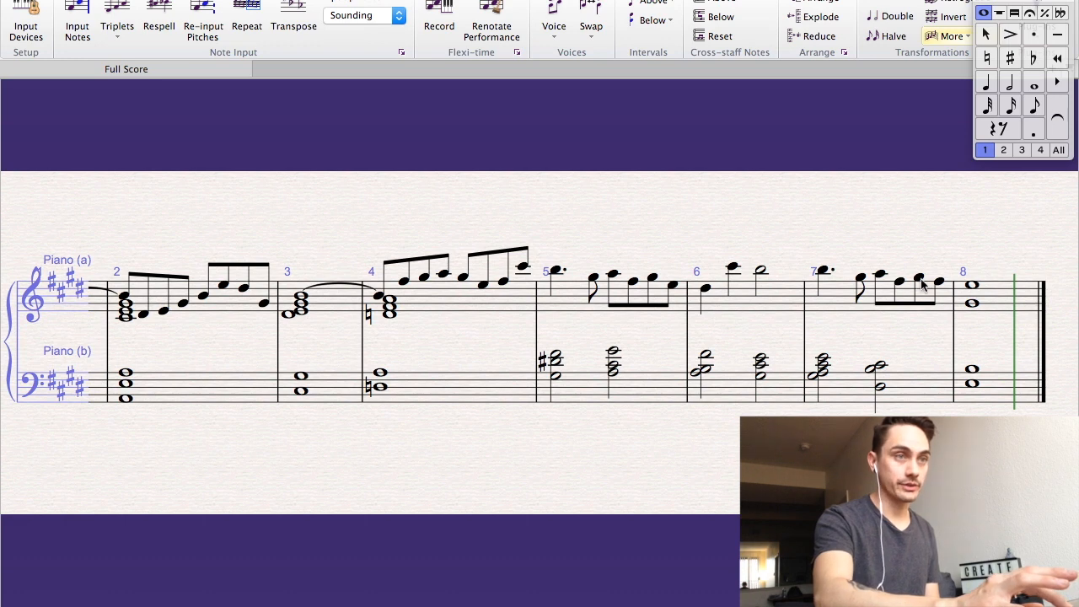
# Audition the treble eighth notes A and G in bar 7 against the top E of bar 8's final chord
pyautogui.click(880, 275)
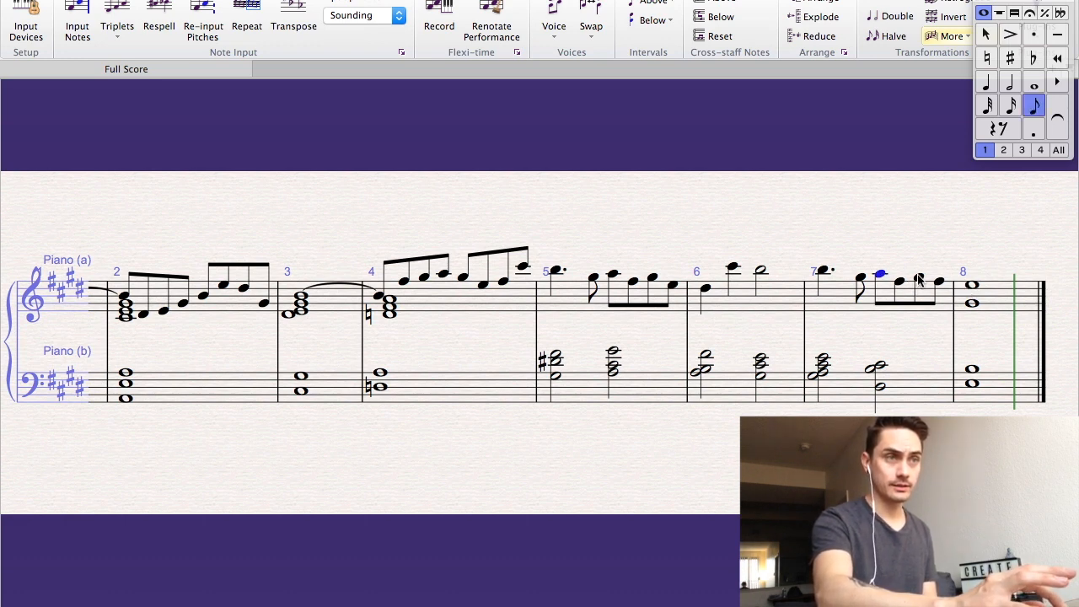
pyautogui.click(972, 285)
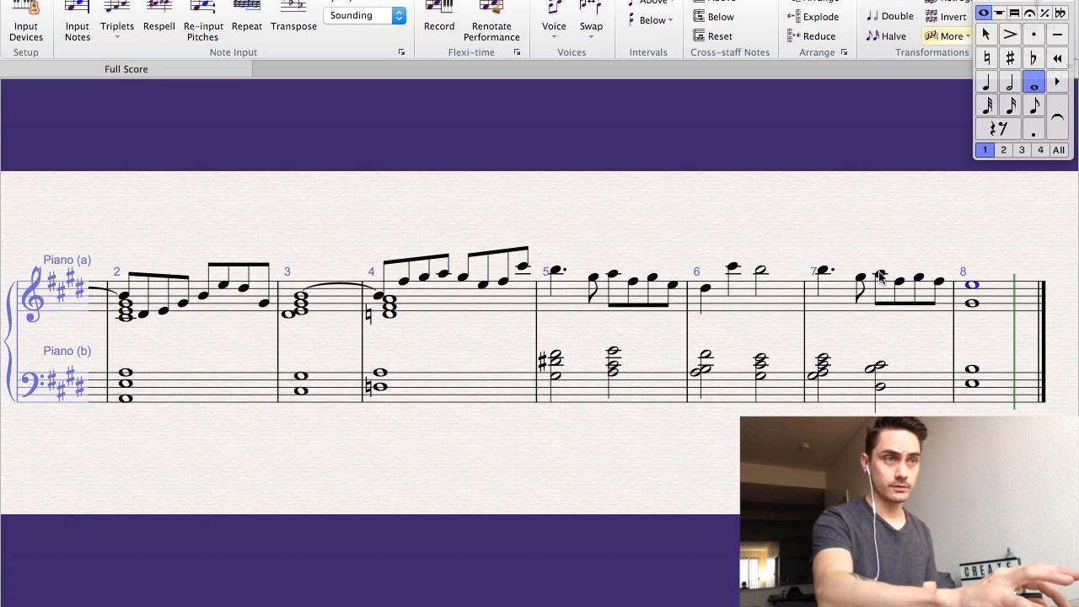
pyautogui.click(879, 274)
pyautogui.click(902, 261)
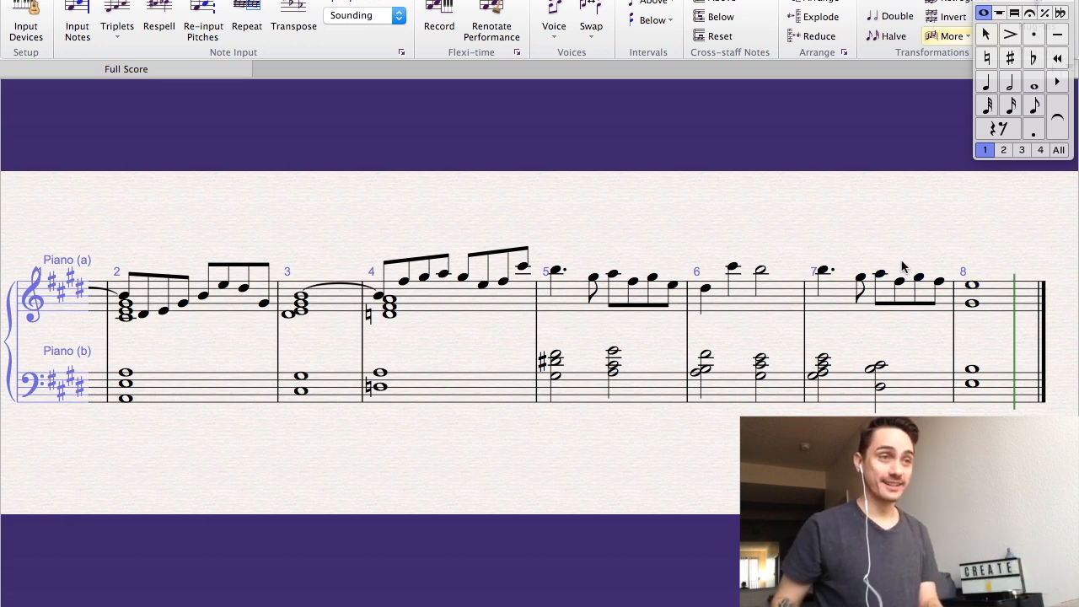
pyautogui.click(880, 275)
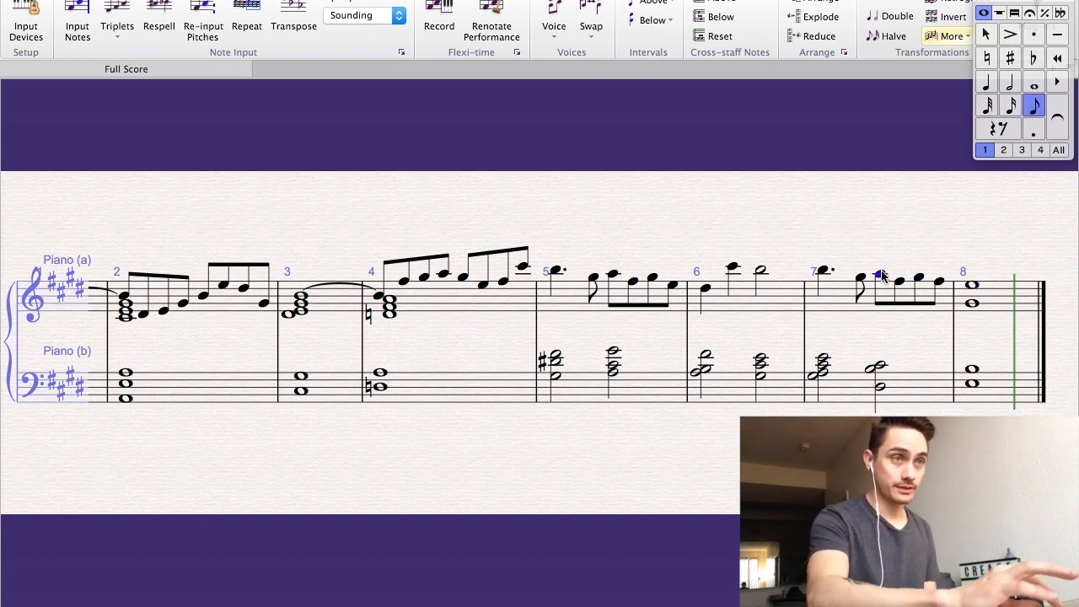
pyautogui.click(920, 279)
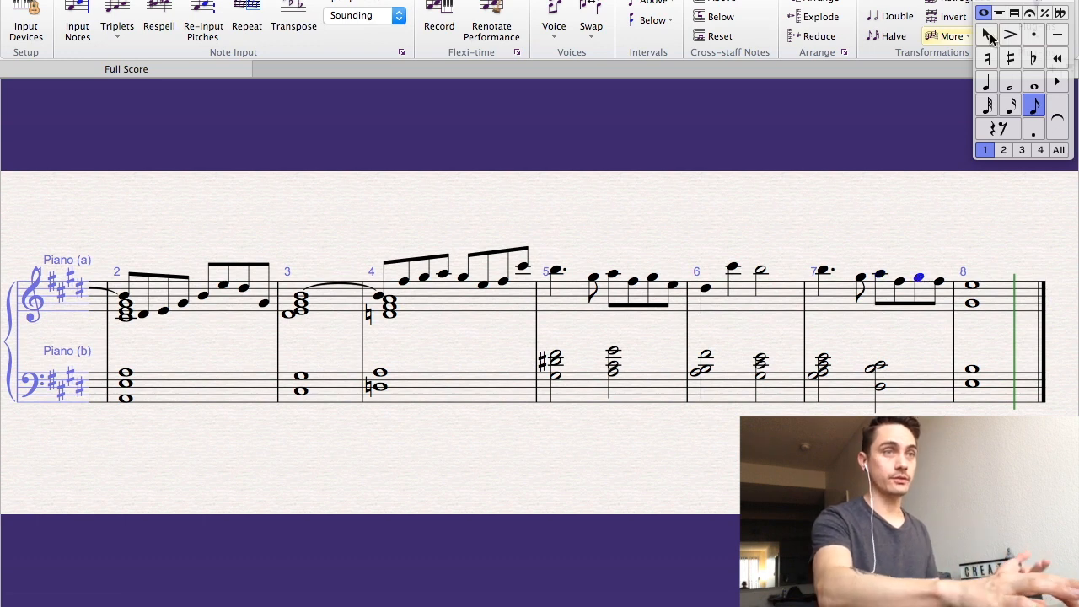
pyautogui.click(989, 35)
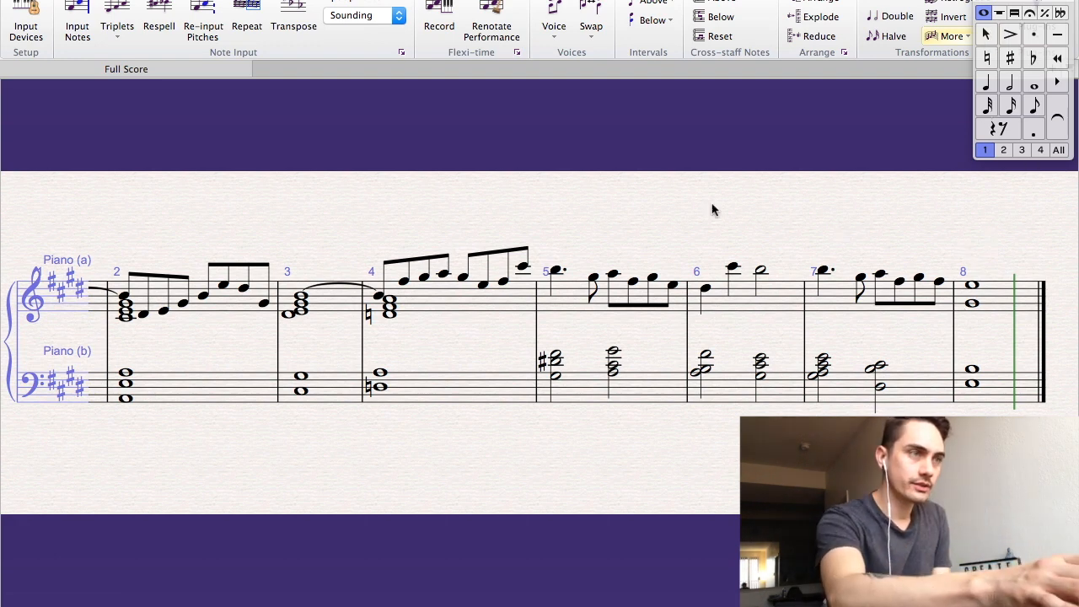
# Play back the whole piece from bar 1 and view all eight bars together
pyautogui.press('super+[')
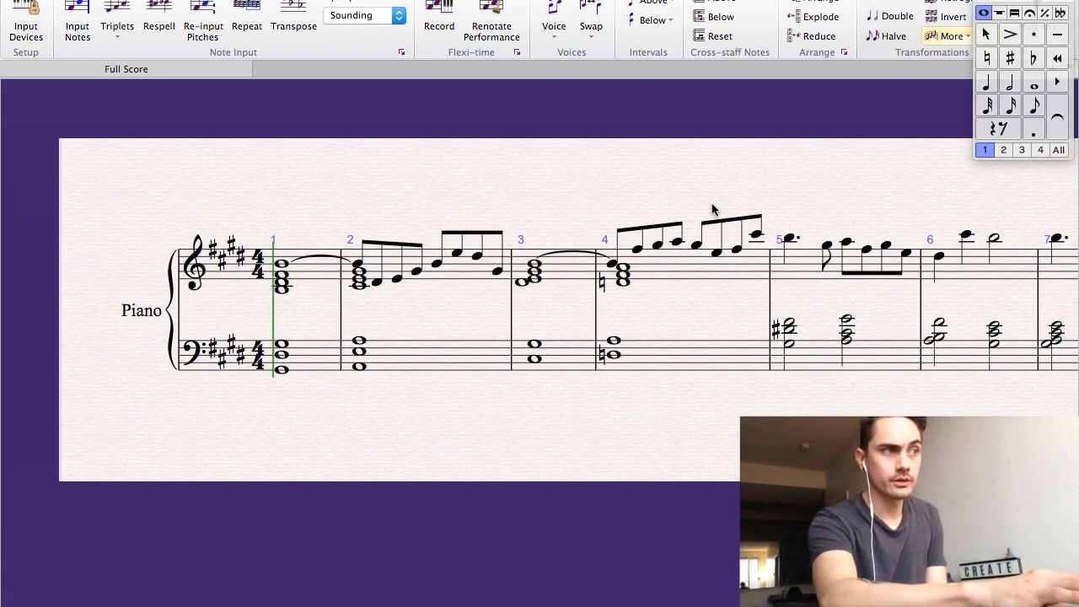
pyautogui.press('space')
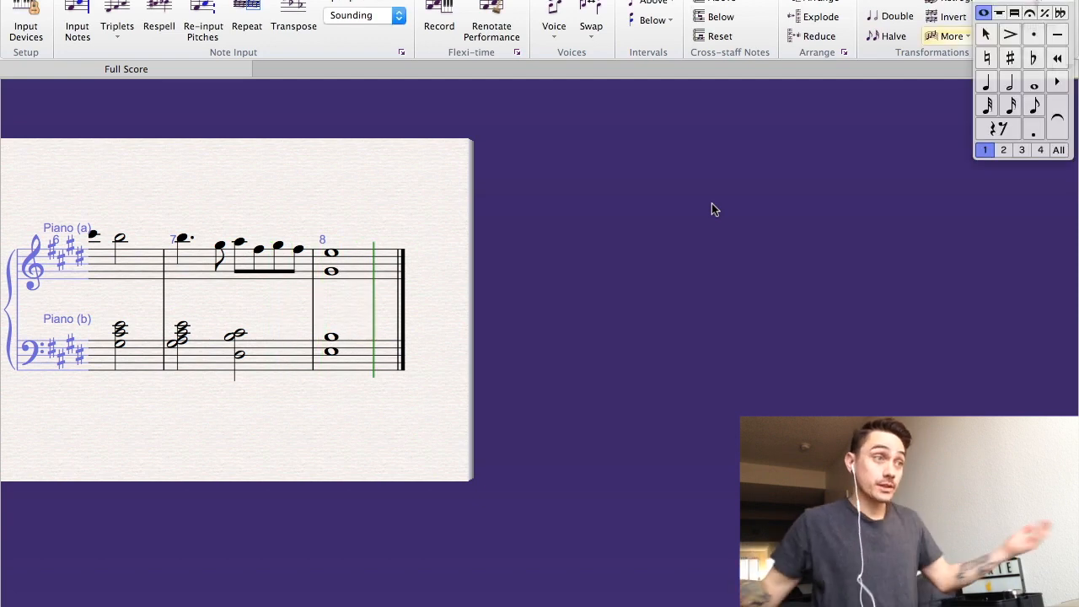
pyautogui.hscroll(-8, 712, 204)
pyautogui.scroll(-5, 711, 210)
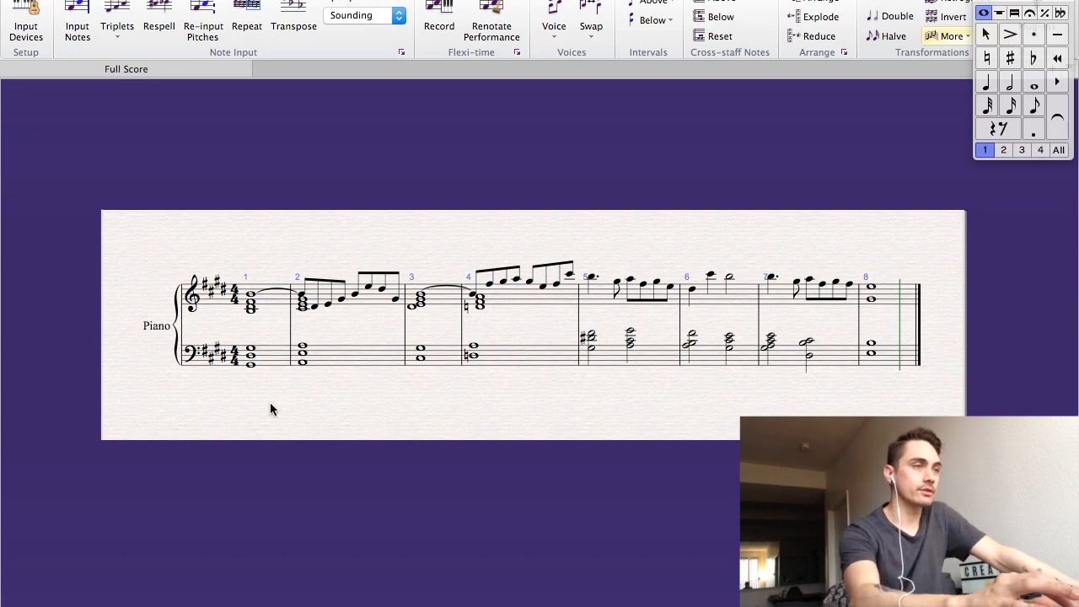
pyautogui.press('super+equal')
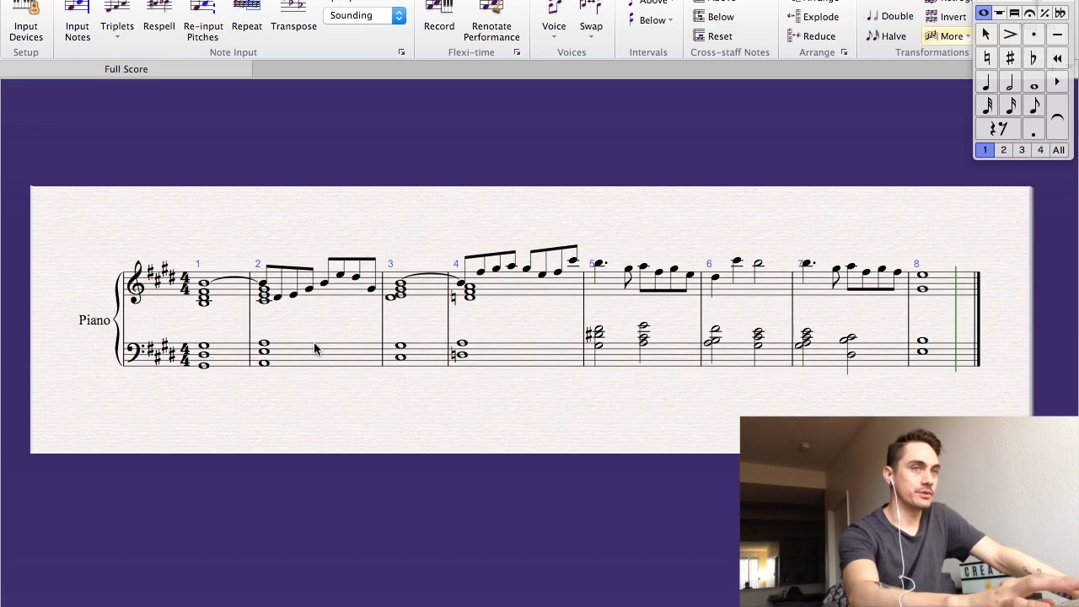